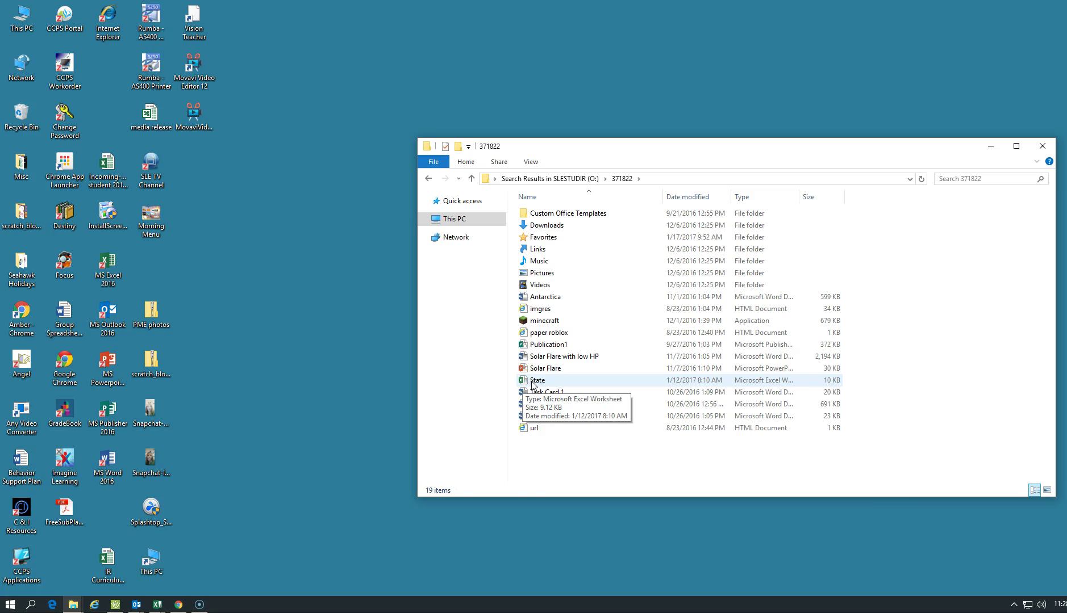
Step: Open the State Excel worksheet from folder 371822
double_click(534, 385)
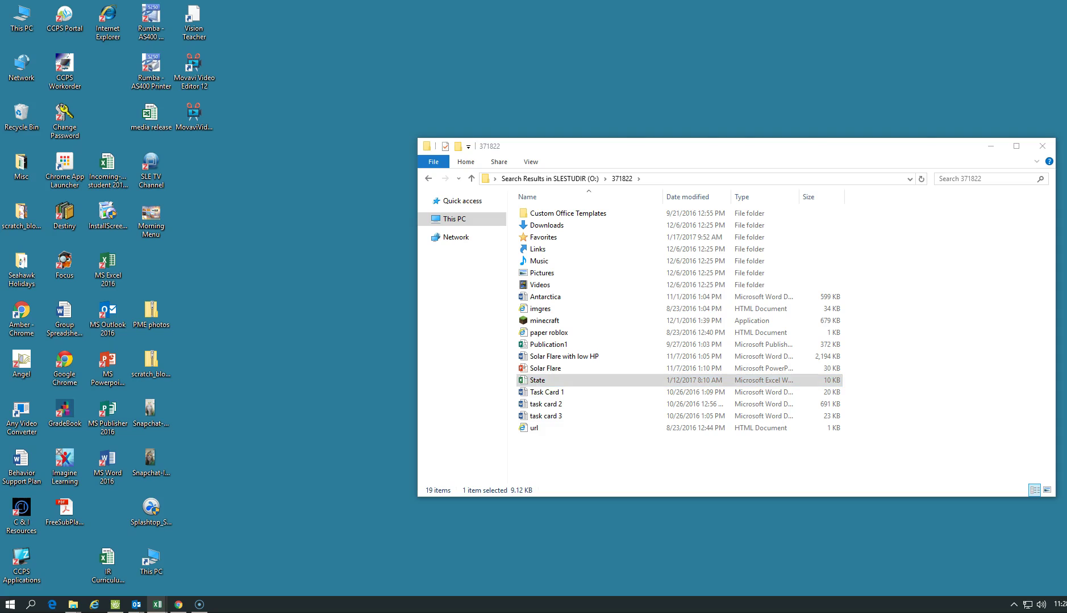
drag(707, 6, 188, 2)
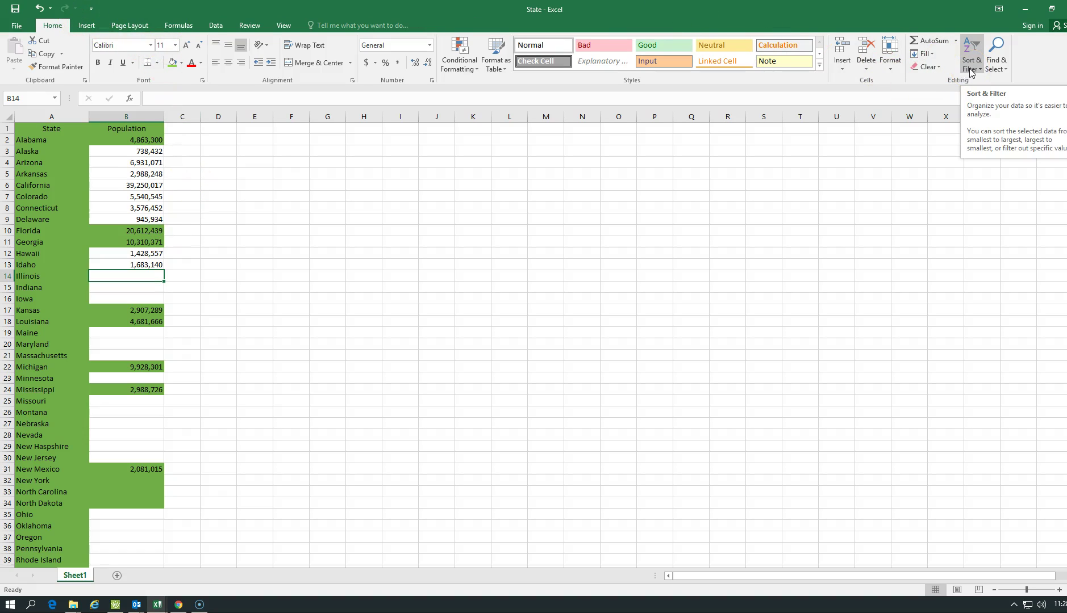
Step: Sort the Population column from largest to smallest, expanding the selection so the state names move with their values
click(126, 115)
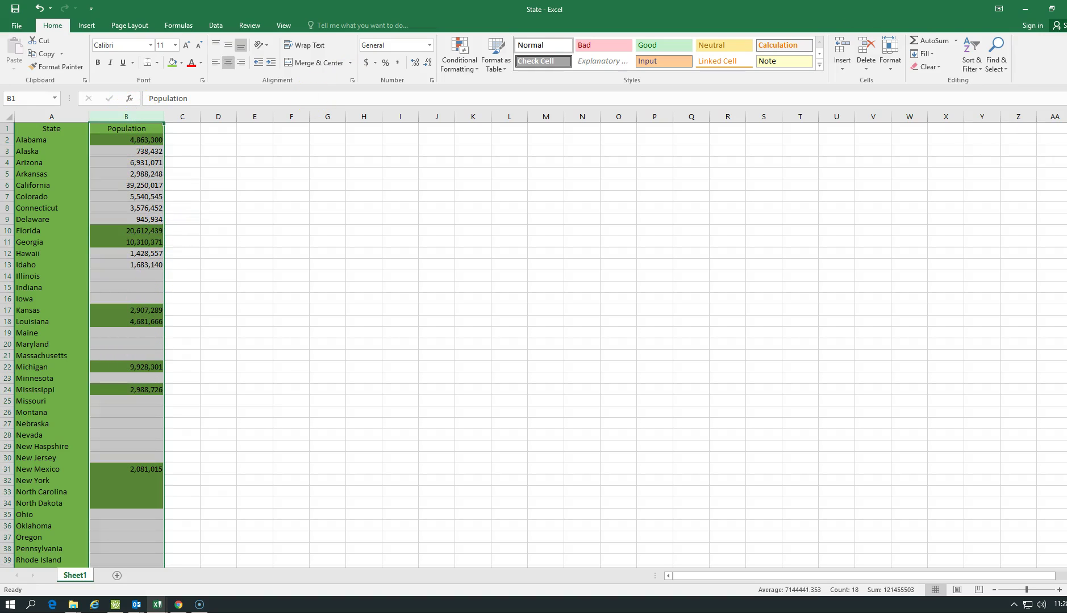
click(971, 64)
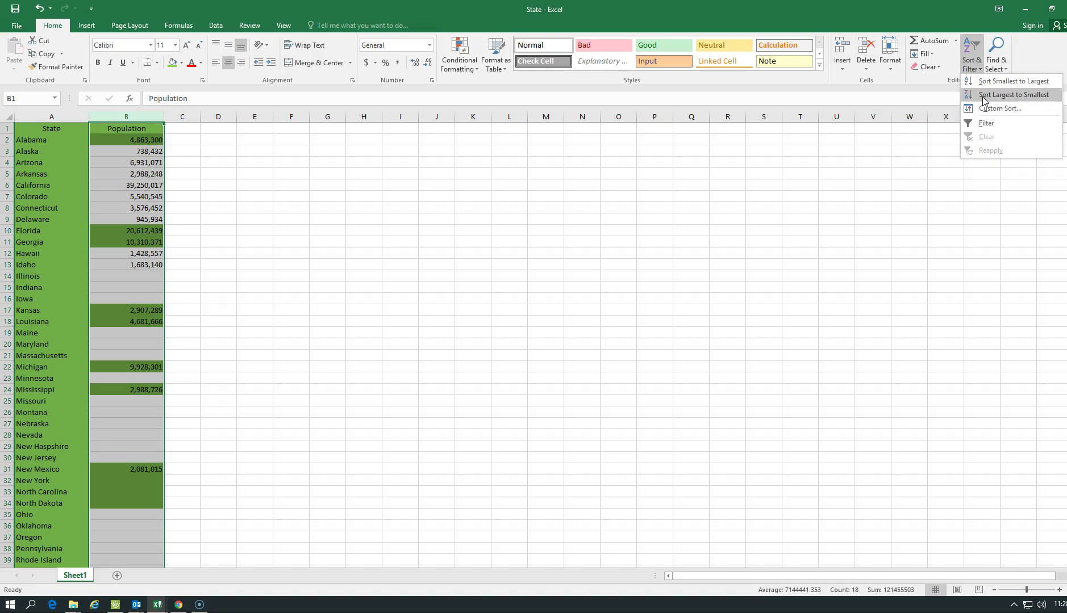
click(983, 95)
click(578, 330)
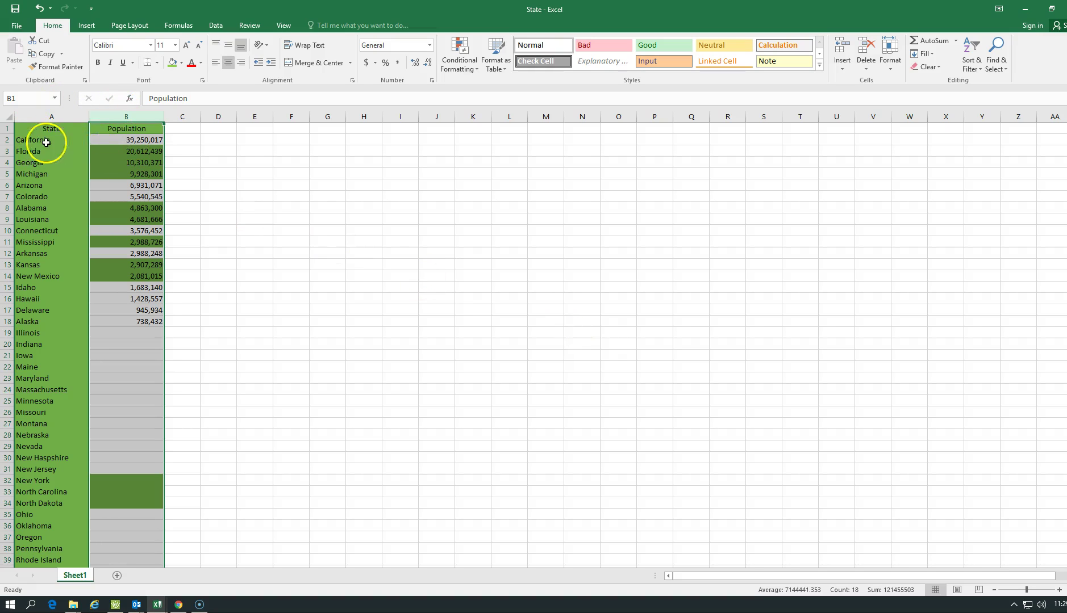
click(225, 286)
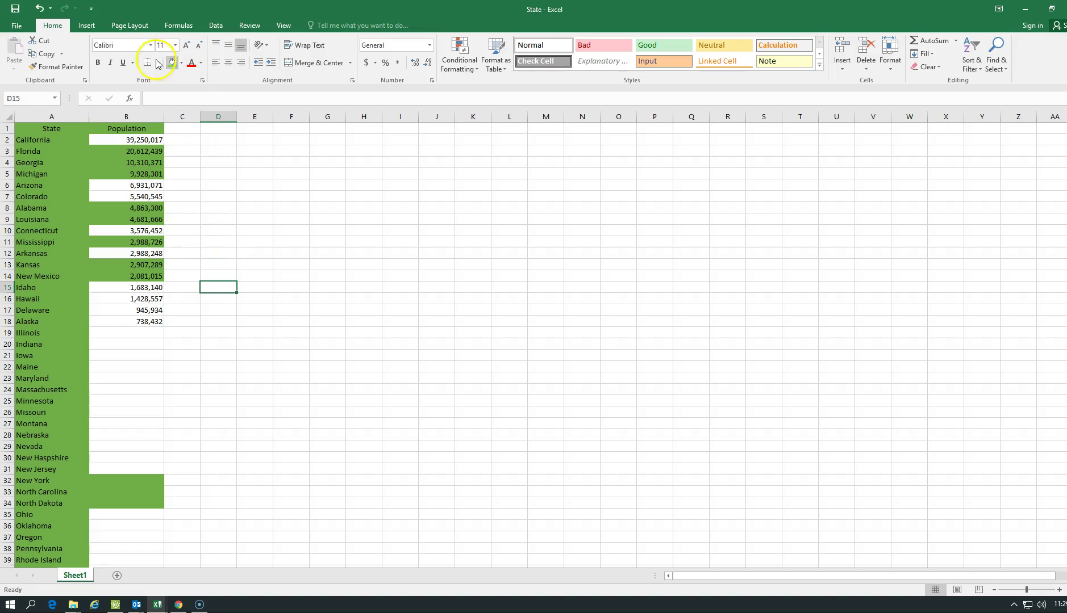
Step: Search Bing images for "california flag" and insert the waving California flag picture into the sheet
click(86, 26)
click(154, 56)
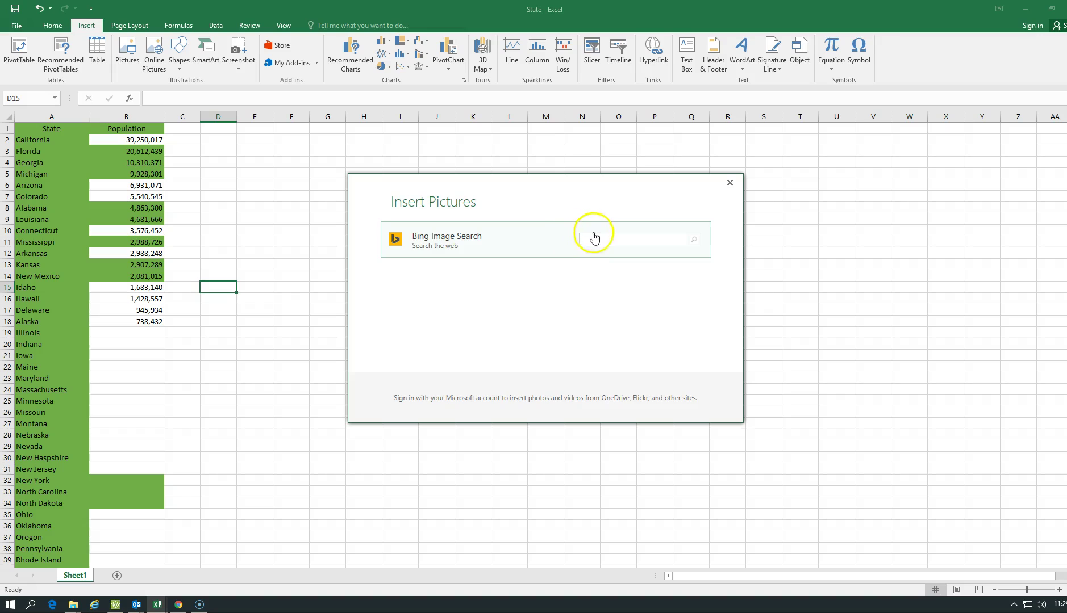
click(593, 234)
text(calif)
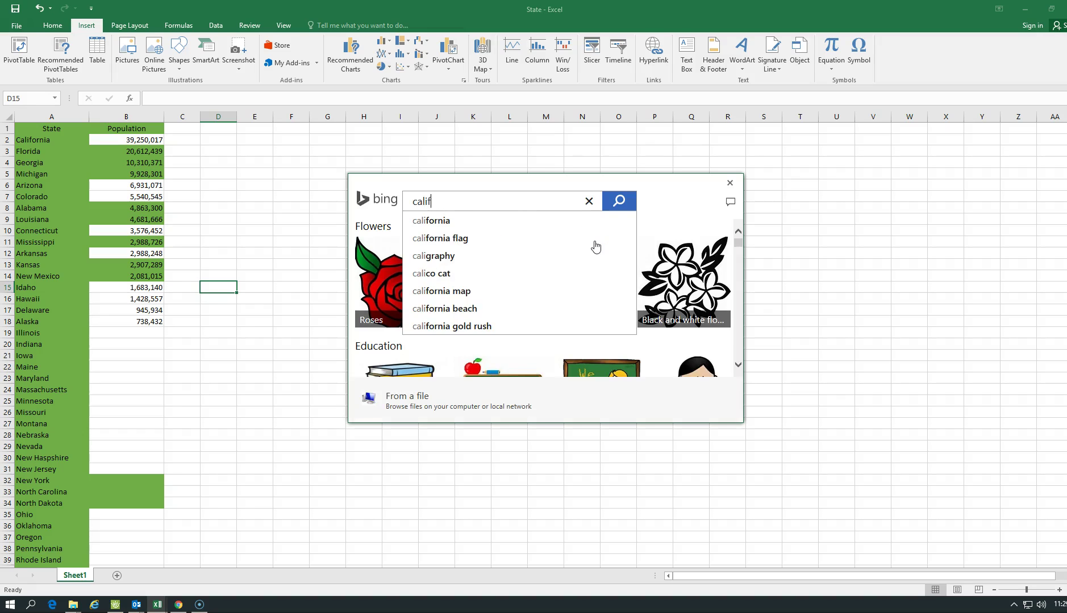
text(ornia)
key(Down)
key(Down)
key(Return)
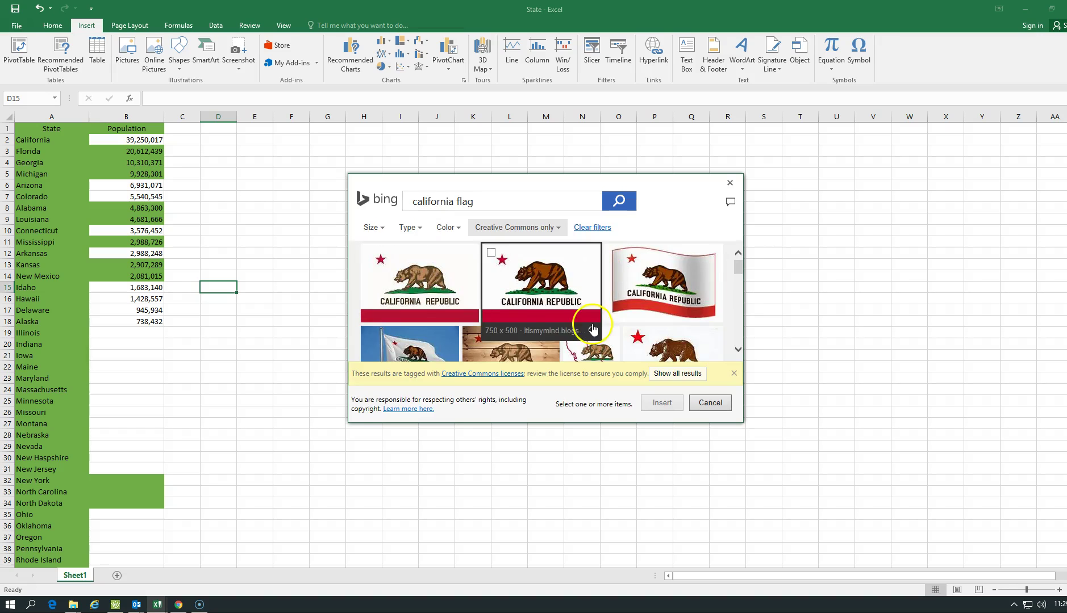
click(654, 277)
click(654, 403)
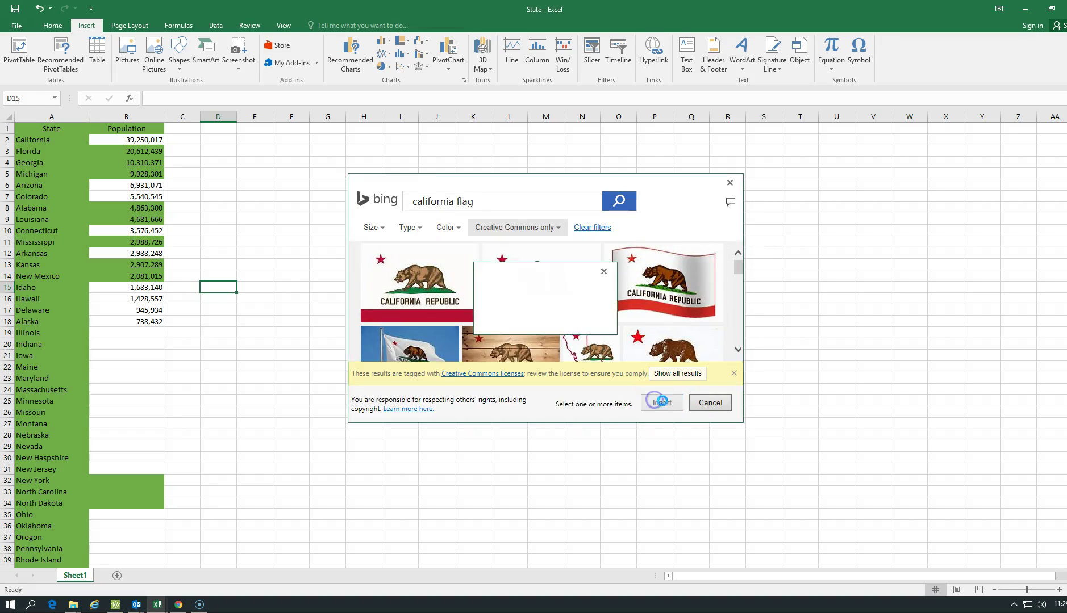
Step: Shrink the flag picture to about 0.3" by 0.45" and place it beside California in cell A2
drag(360, 280, 68, 149)
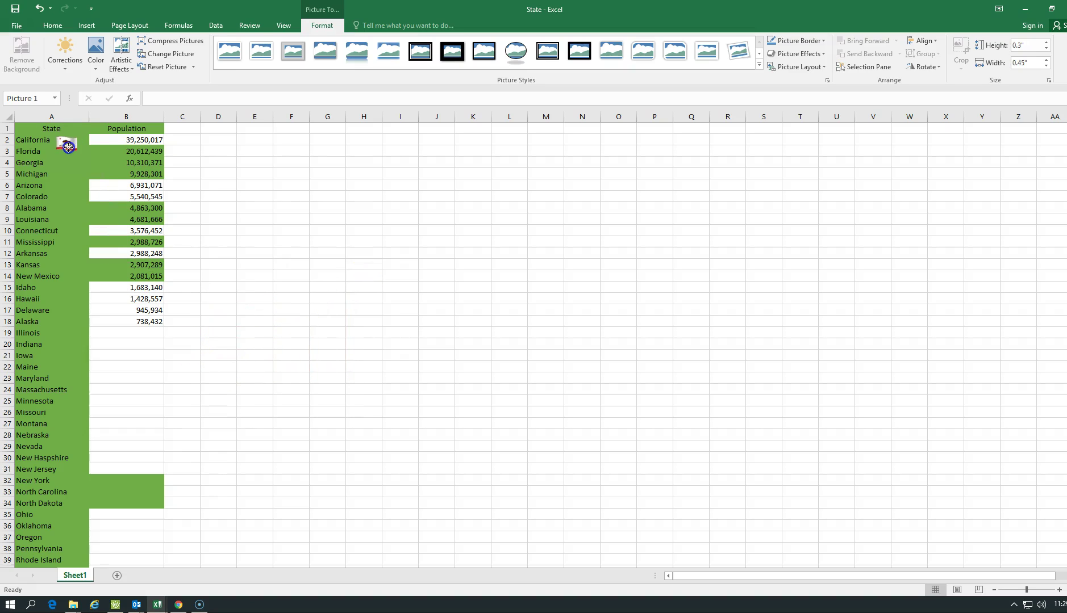
click(213, 221)
click(458, 276)
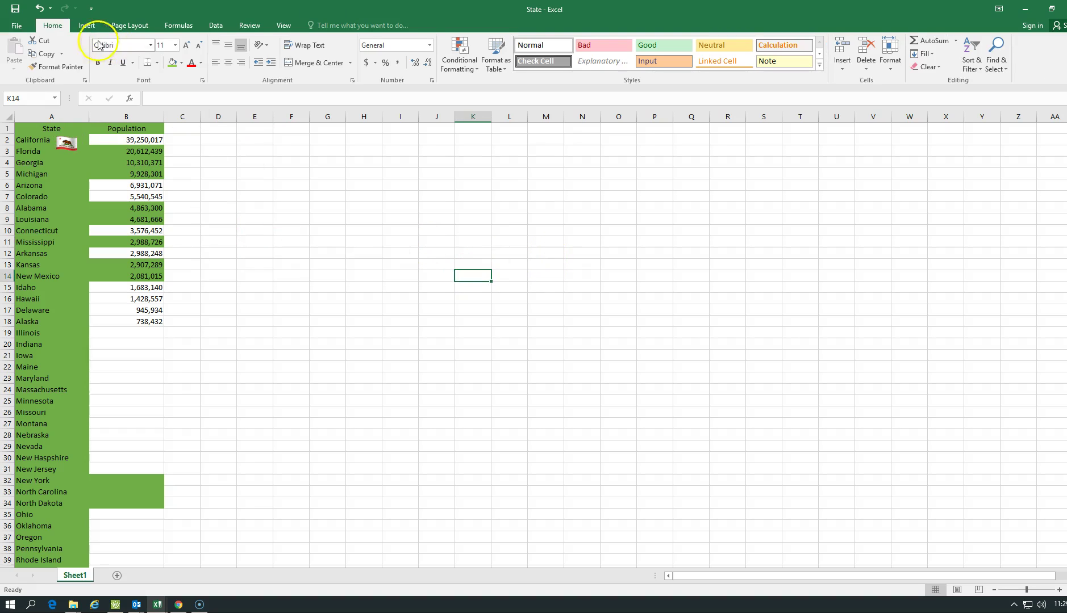
Step: Format the State and Population headers in row 1 as bold, 14 pt, white text
click(45, 127)
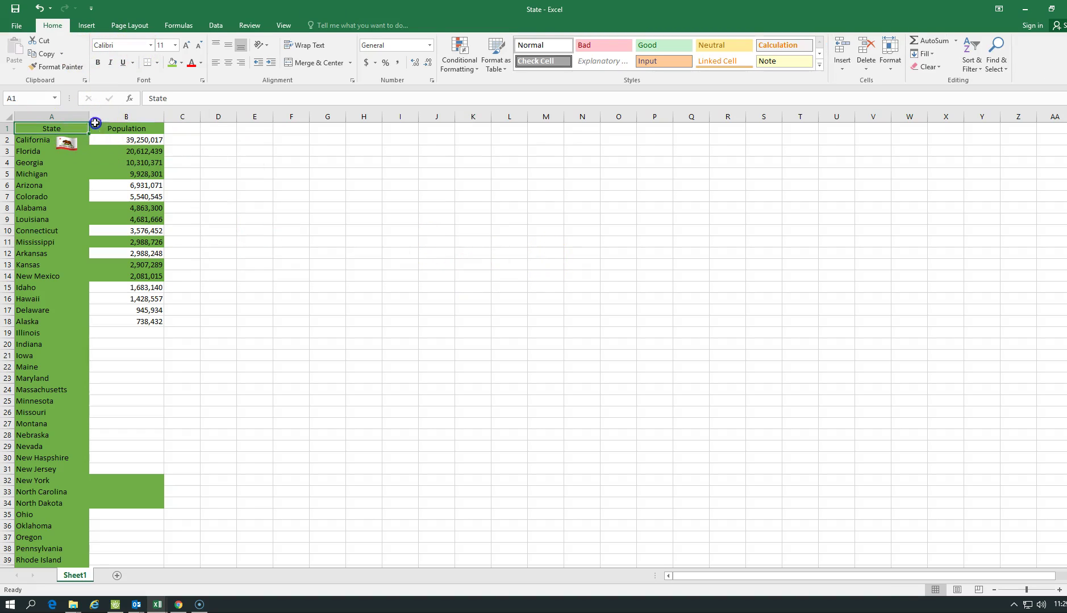
drag(95, 123, 138, 123)
click(97, 62)
click(185, 45)
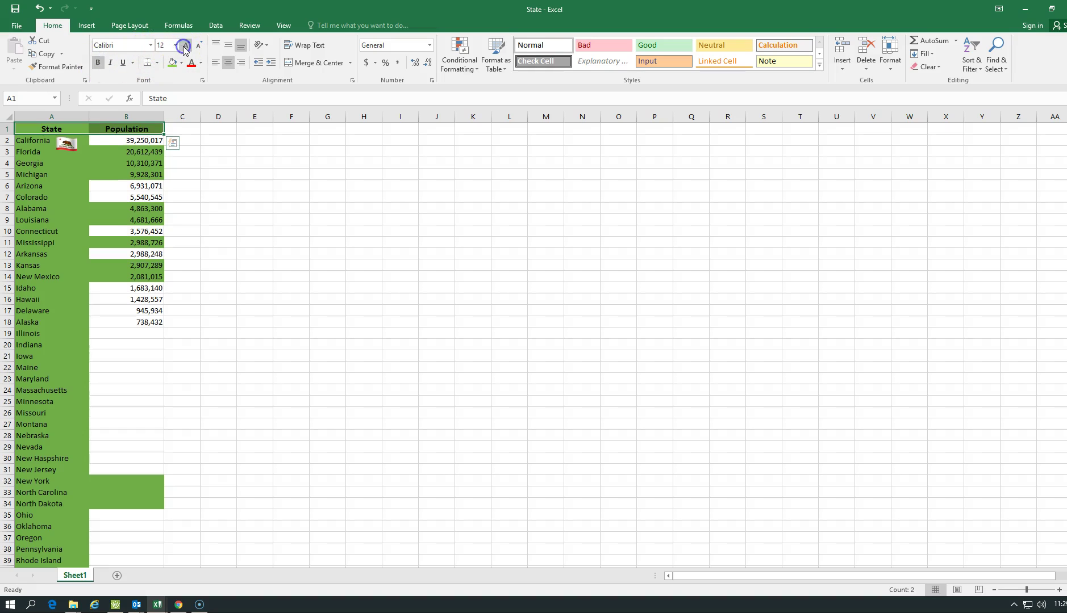
click(185, 45)
click(200, 62)
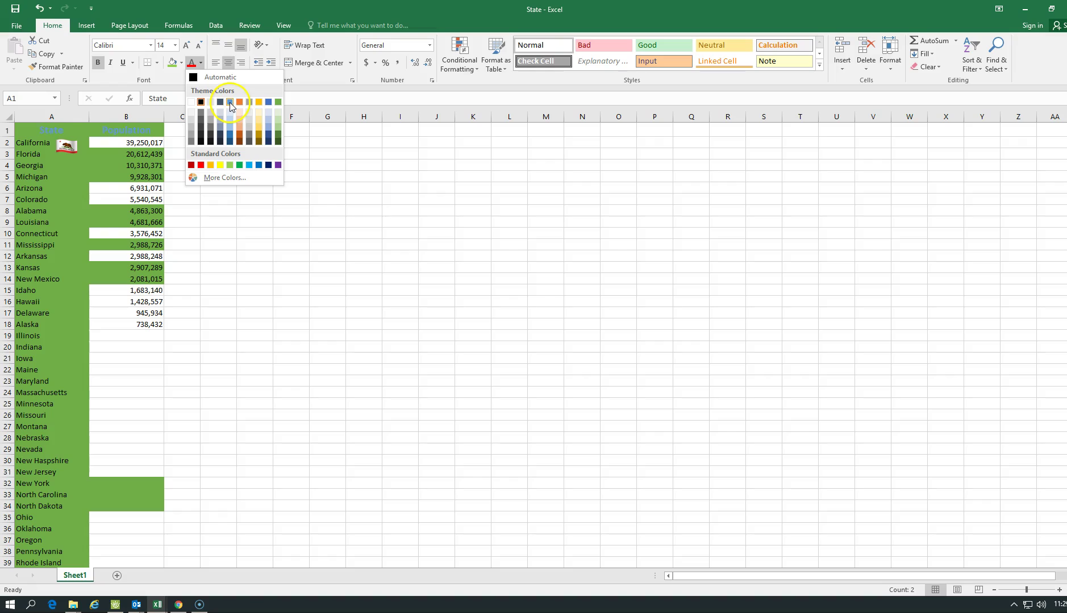
click(191, 102)
click(321, 245)
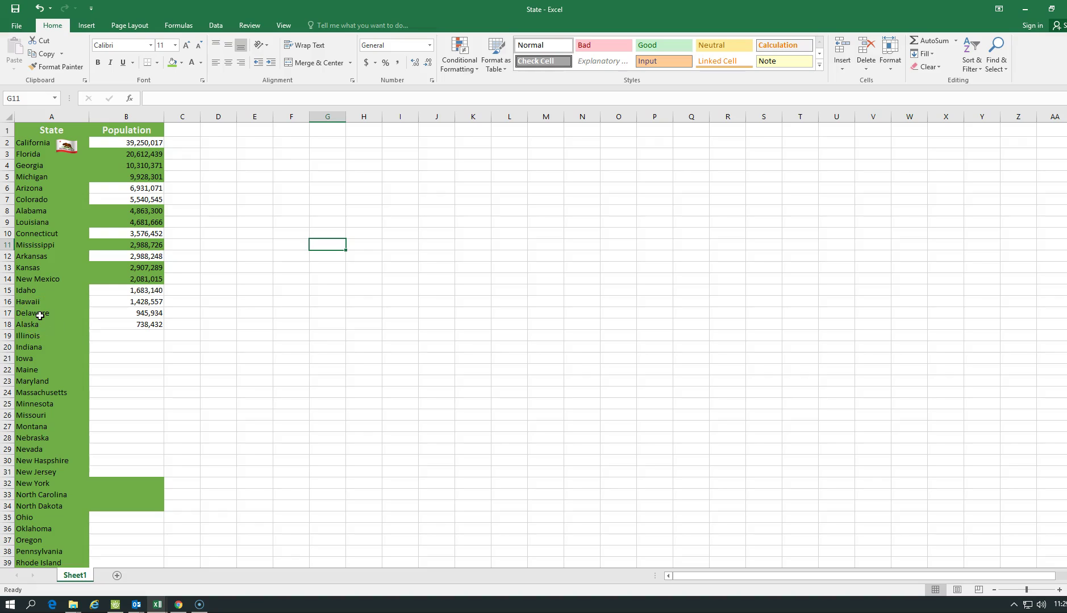
Step: Insert a 2-D clustered column chart from the states and populations in A1:B18 and widen it slightly
drag(42, 130, 142, 326)
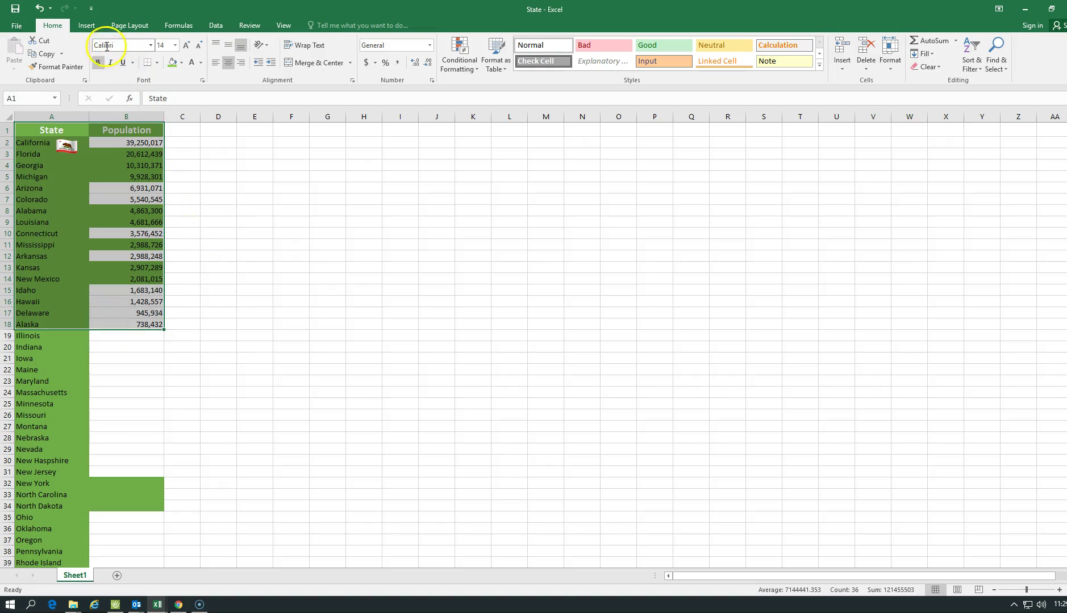
click(88, 26)
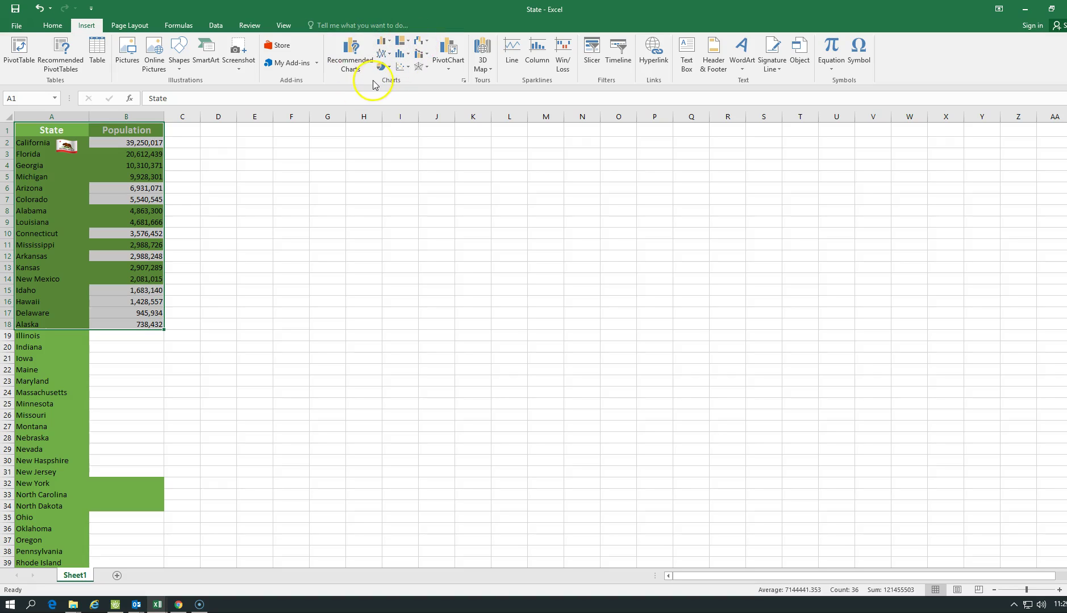
click(383, 42)
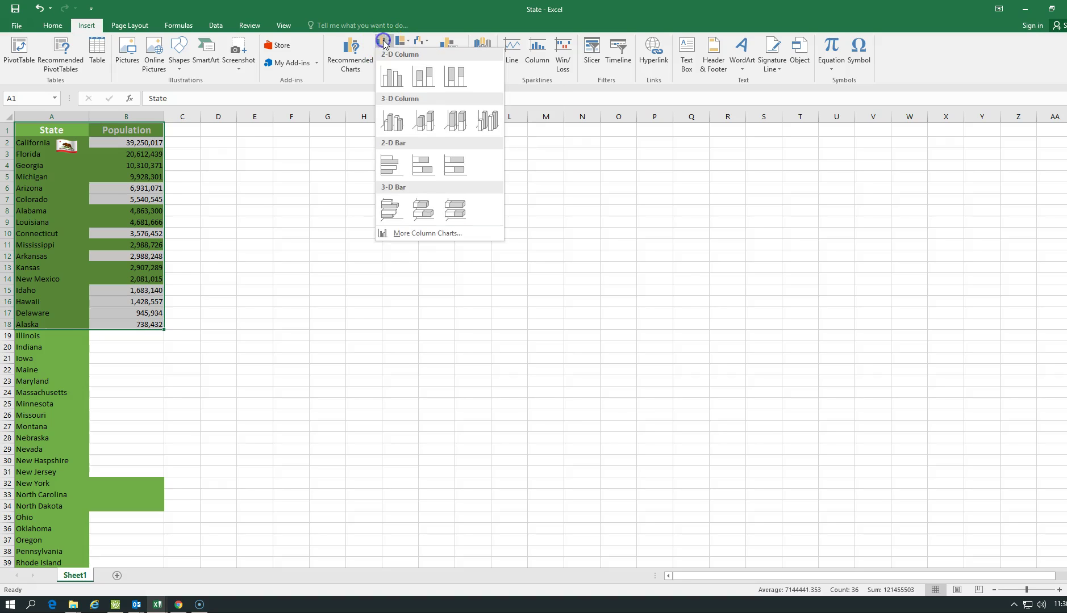
click(394, 87)
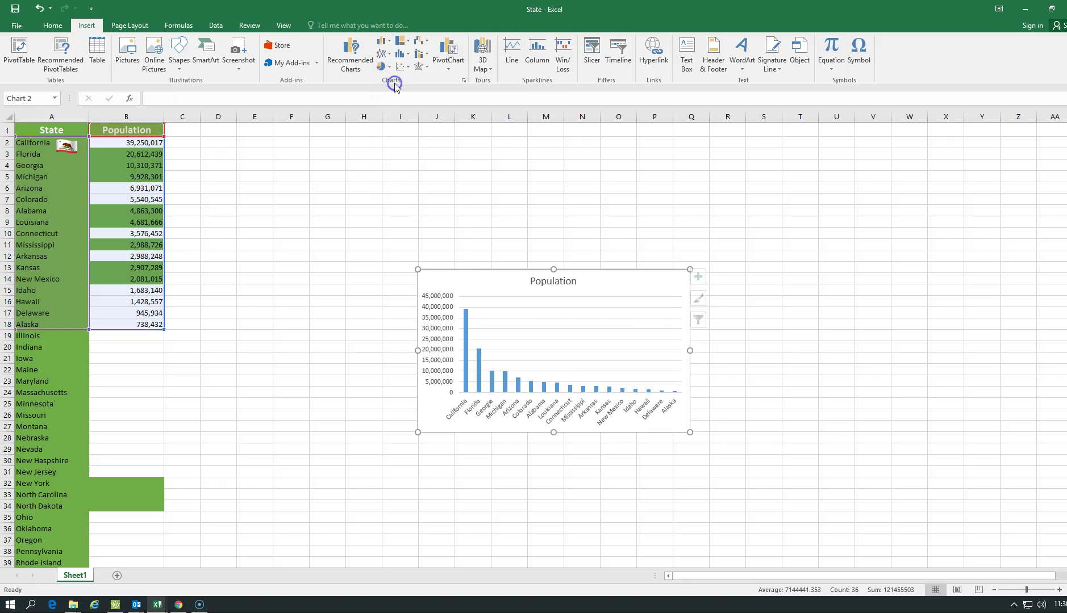
drag(688, 350, 707, 351)
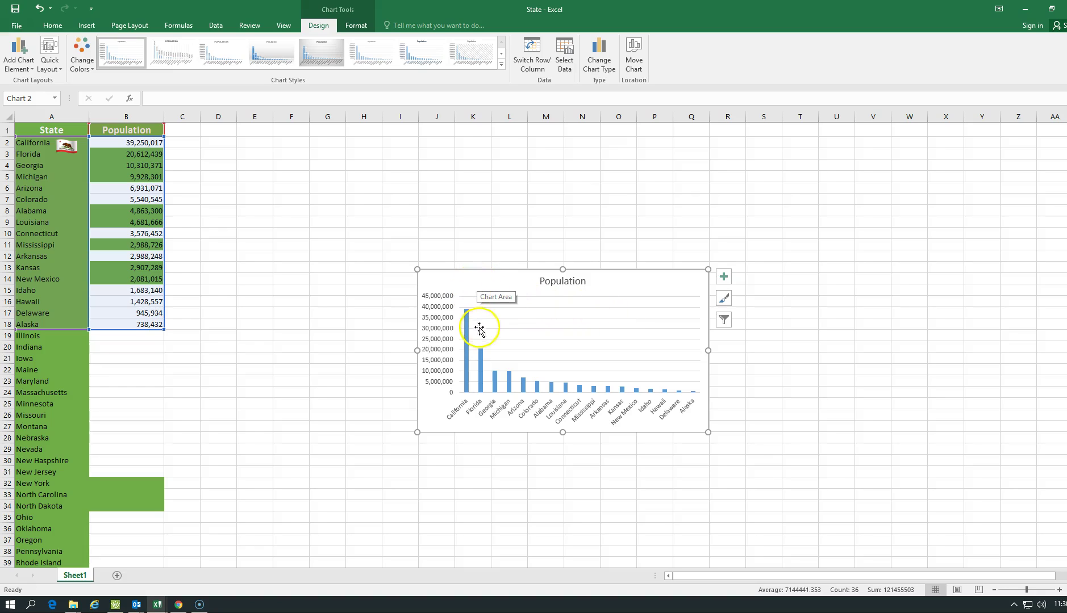
Step: Fill only the California column of the chart with solid dark orange
mouse_move(466, 342)
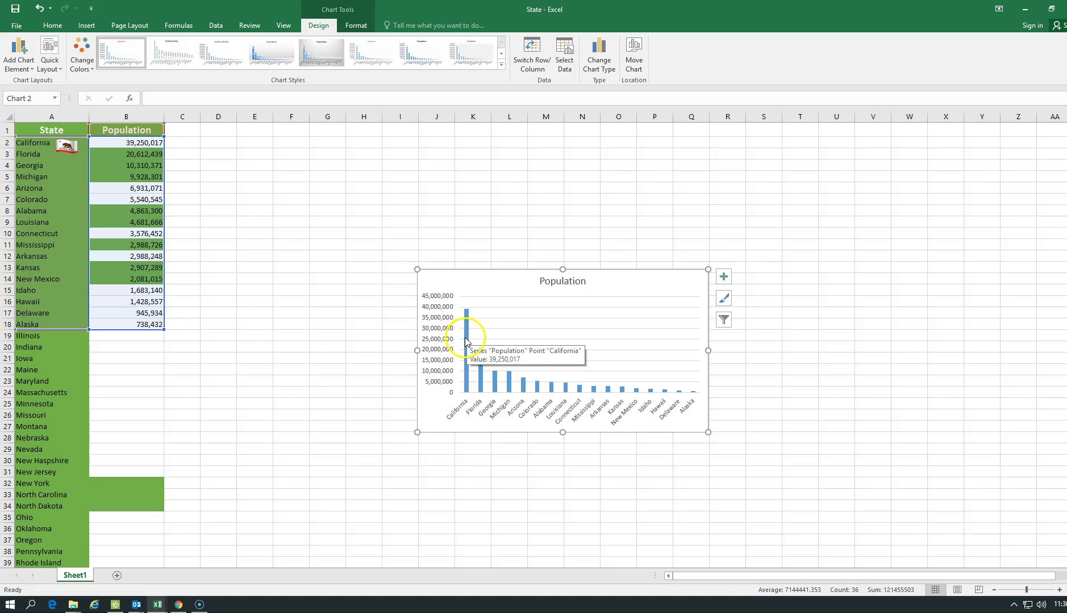
click(467, 341)
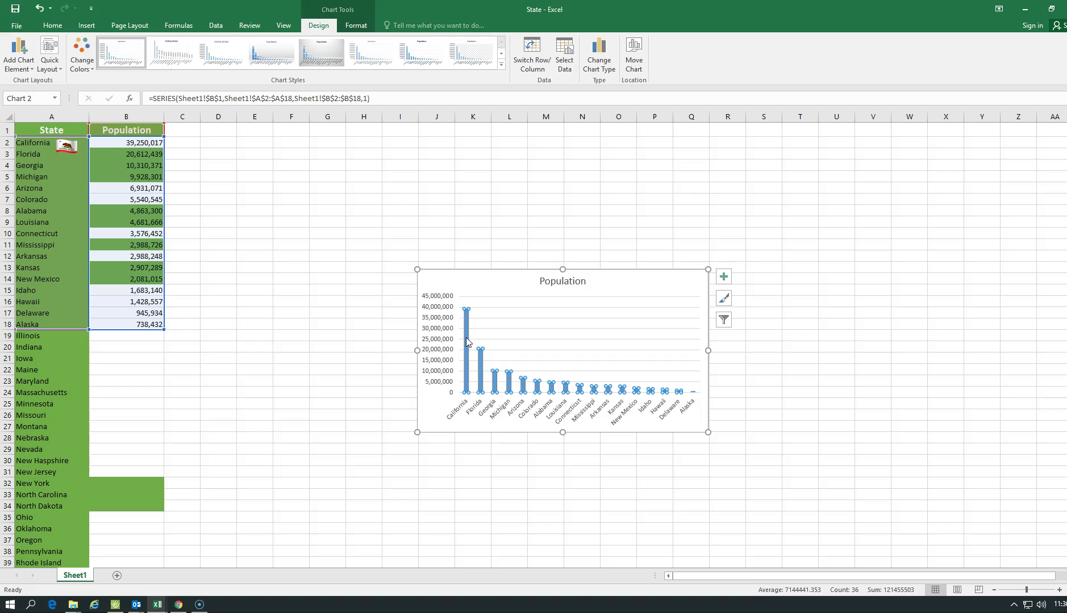
click(466, 339)
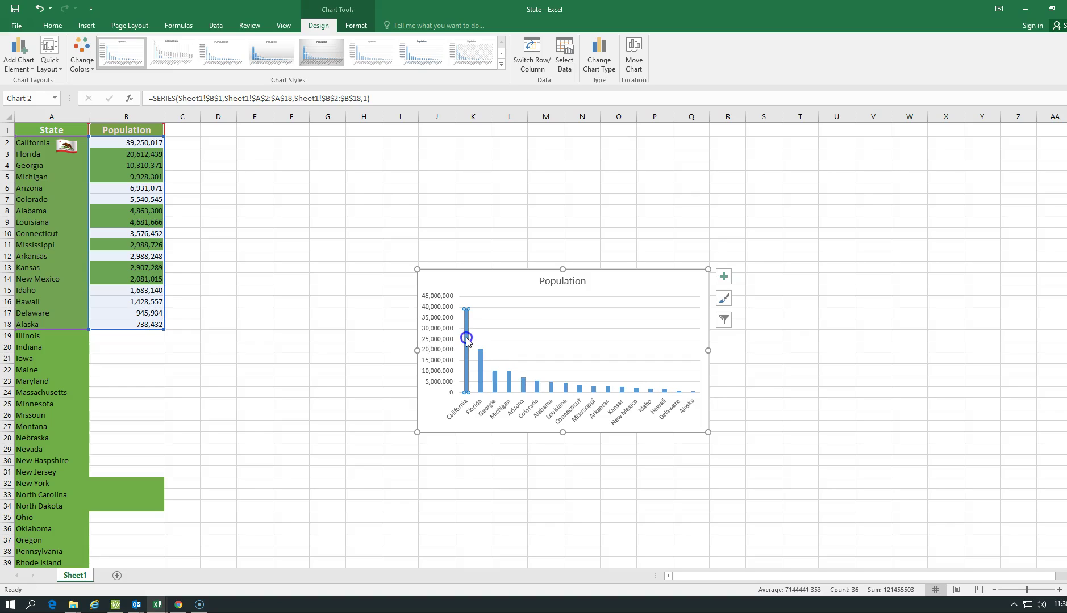
double_click(466, 339)
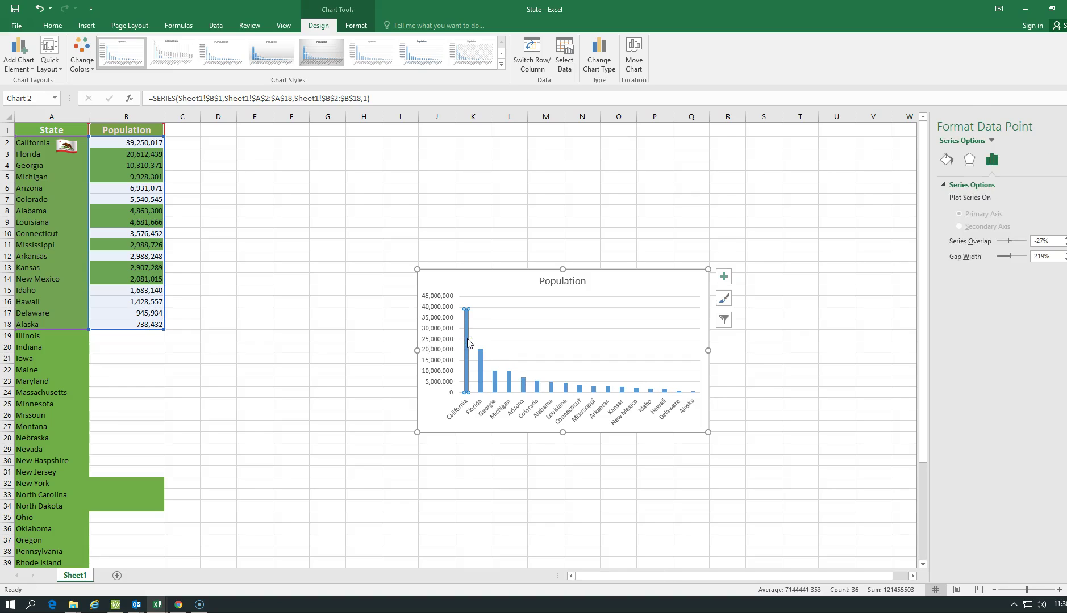
click(952, 164)
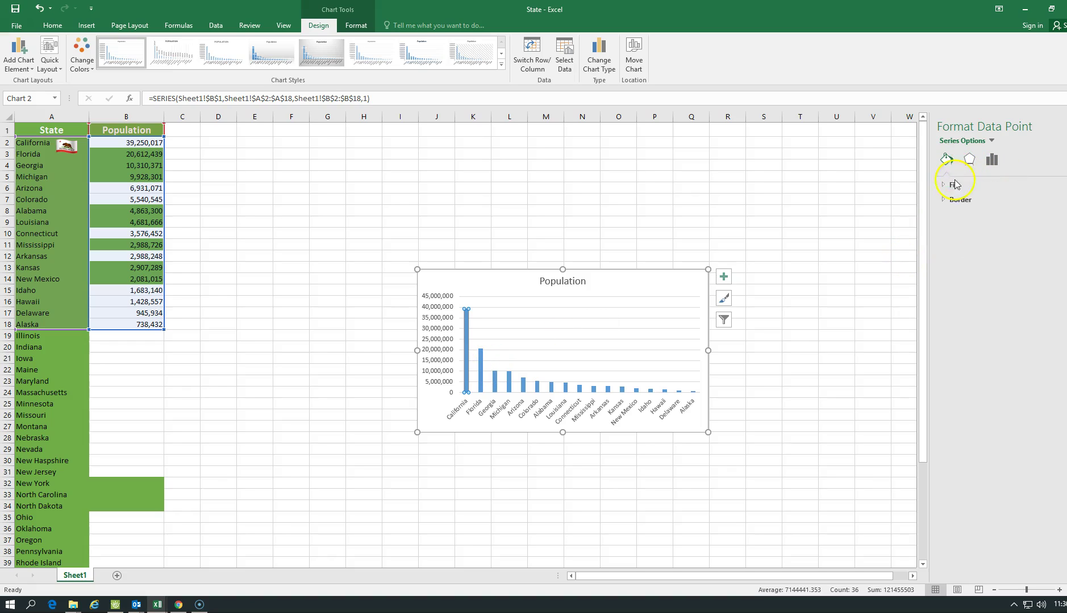
click(953, 184)
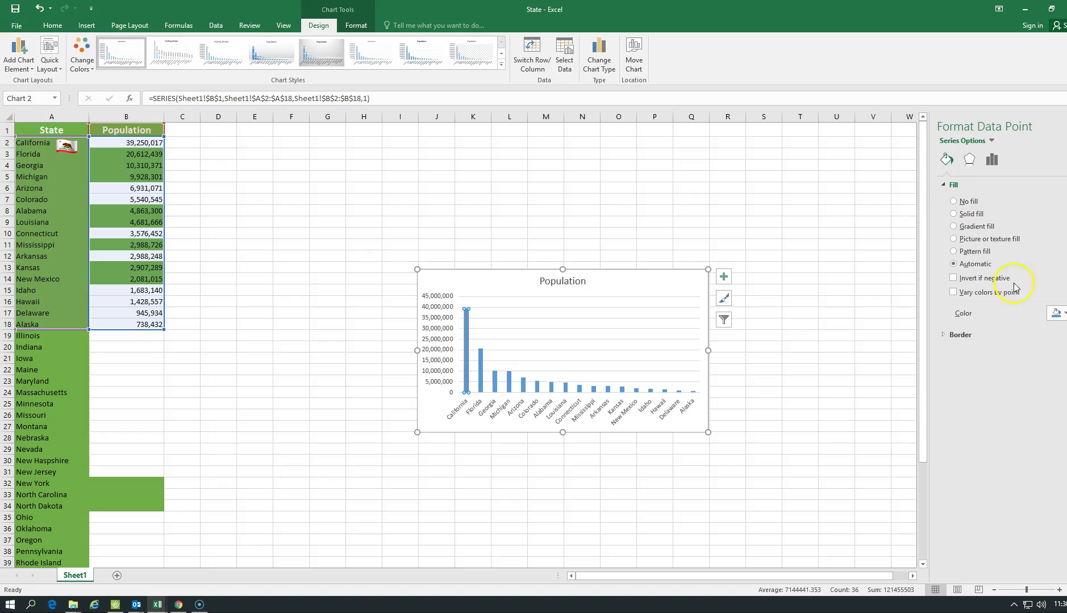
click(1058, 313)
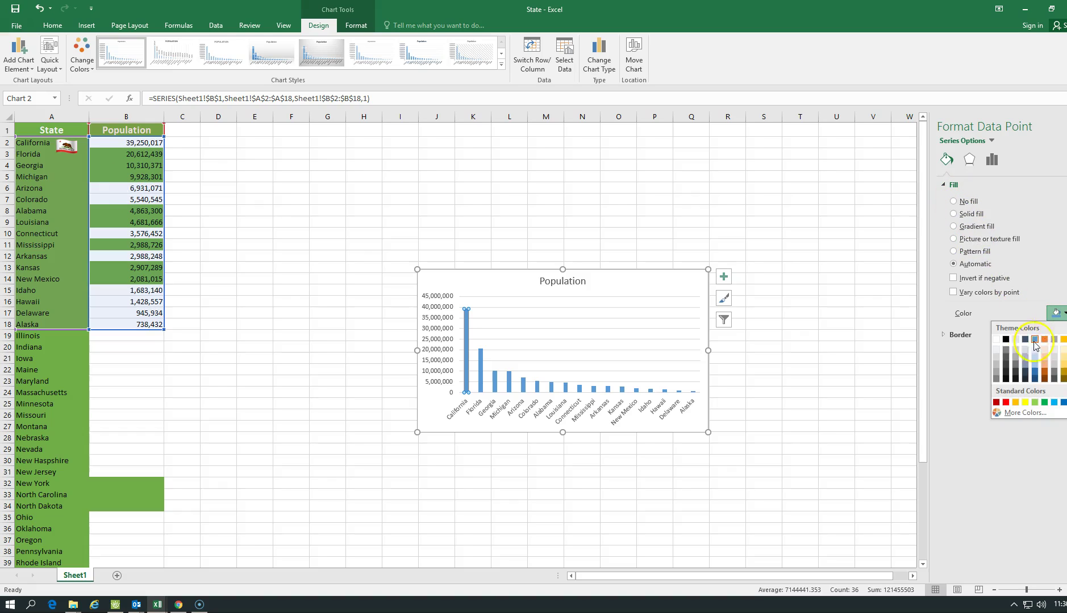
click(1005, 402)
click(1047, 372)
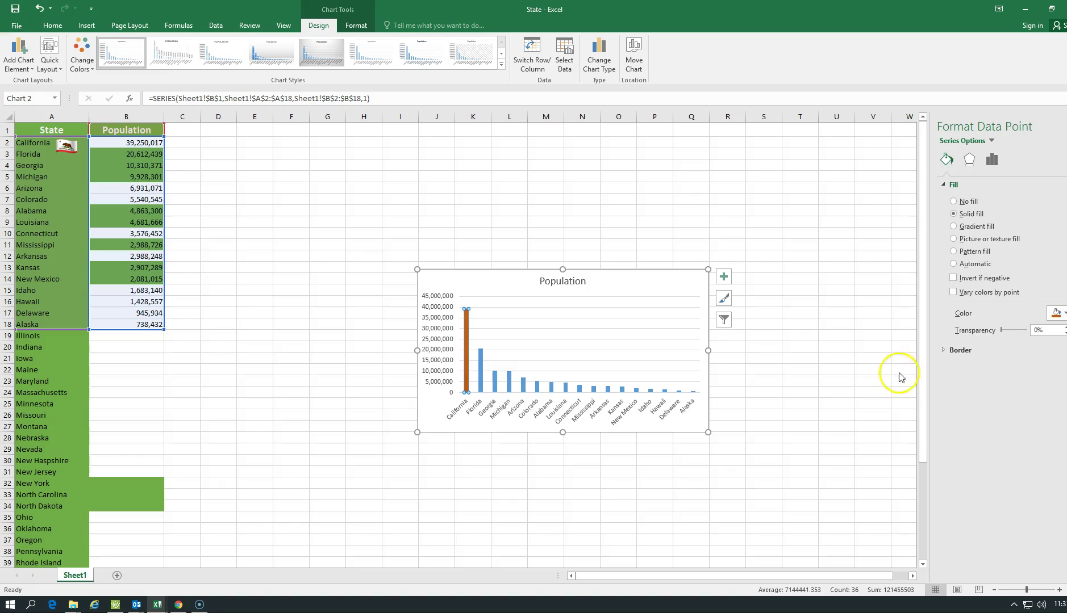
Step: Fill only the Georgia column of the chart with the theme's orange colour
click(495, 382)
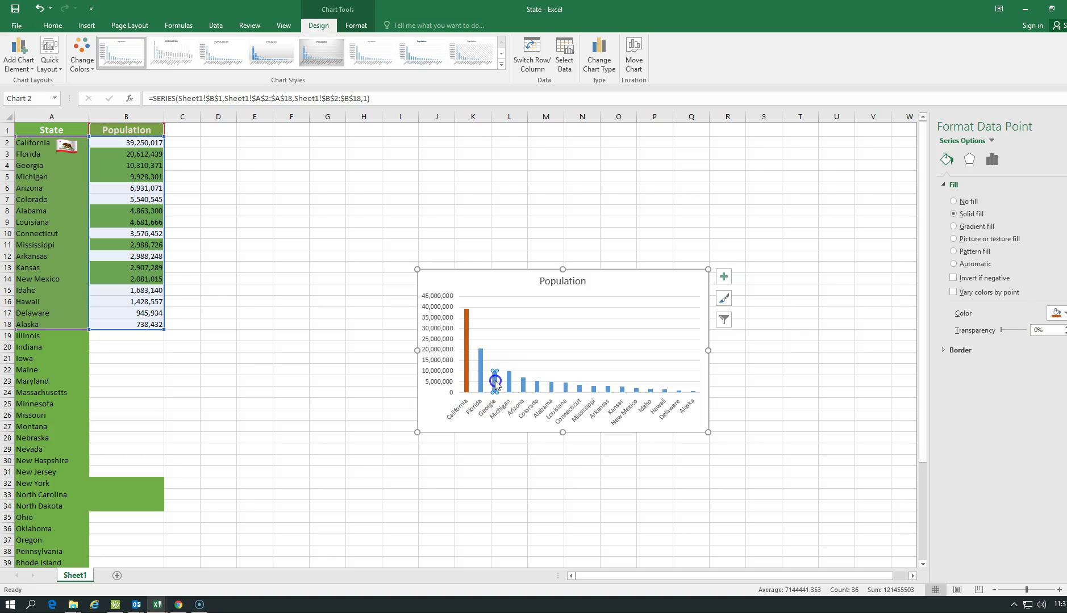
click(1054, 314)
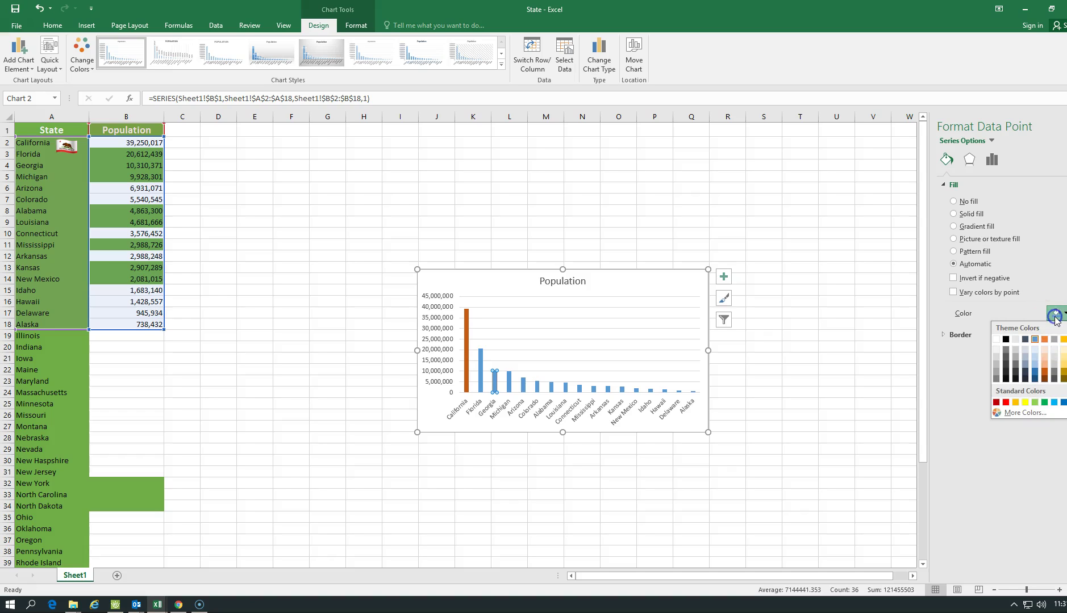
click(1043, 340)
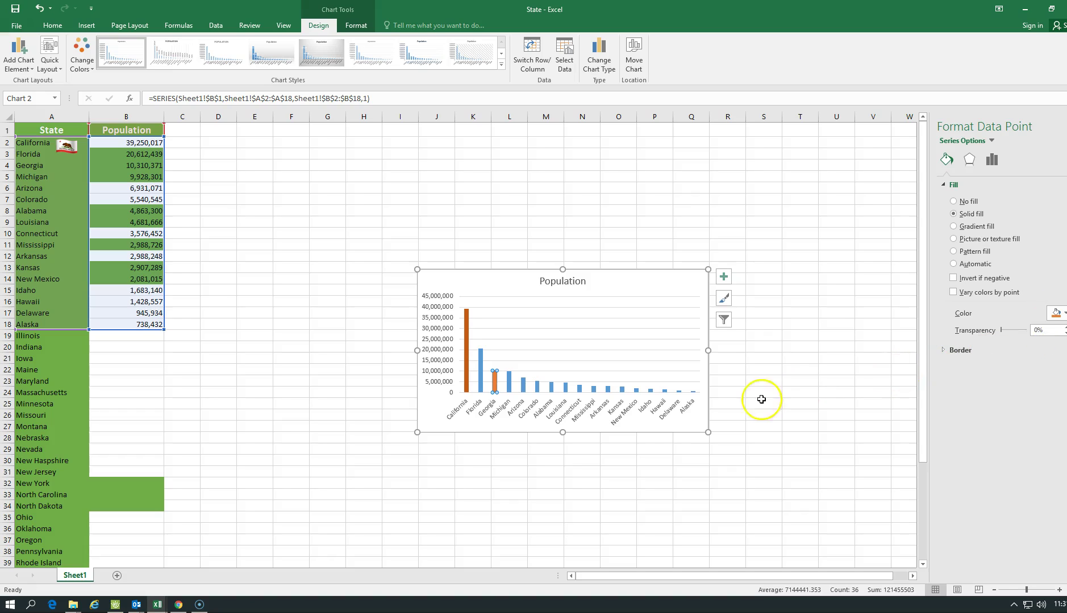
Step: Apply a linear gradient fill to the whole chart area, with theme gold as the first gradient stop's colour
click(599, 281)
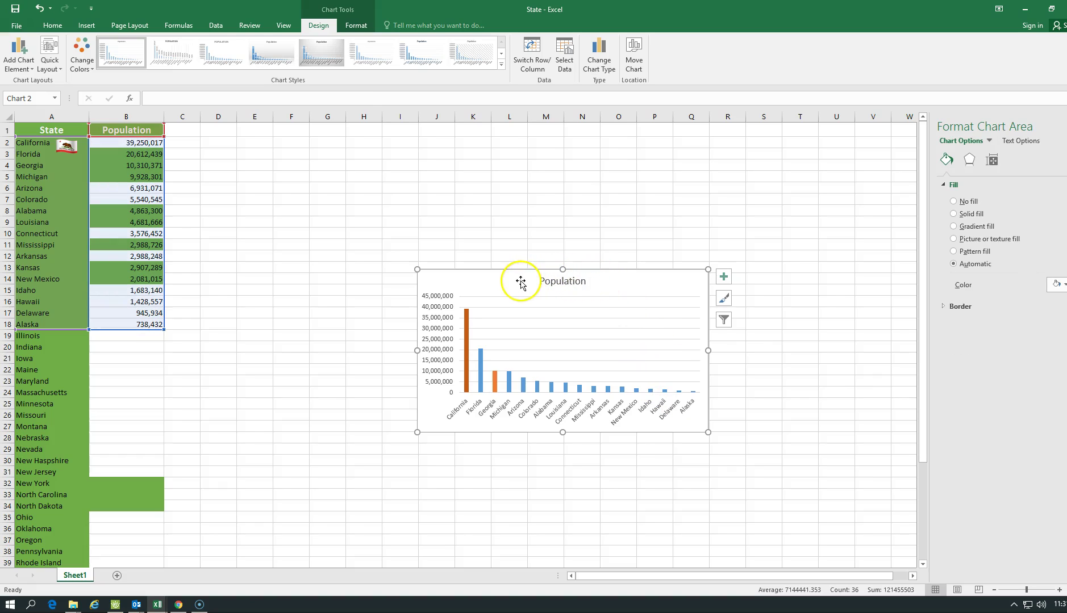
click(953, 239)
click(953, 227)
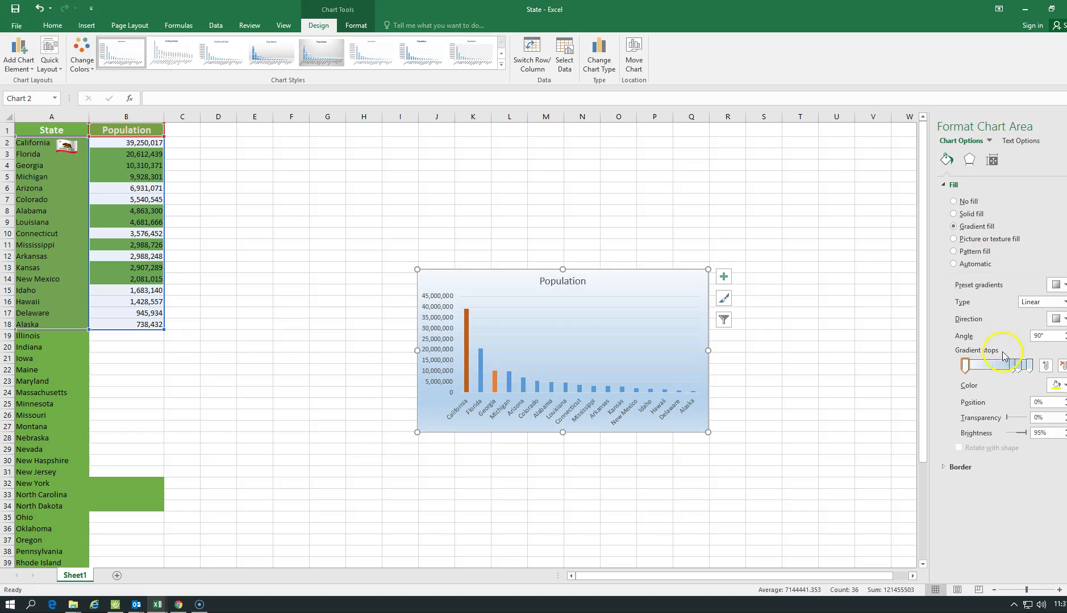
click(1056, 385)
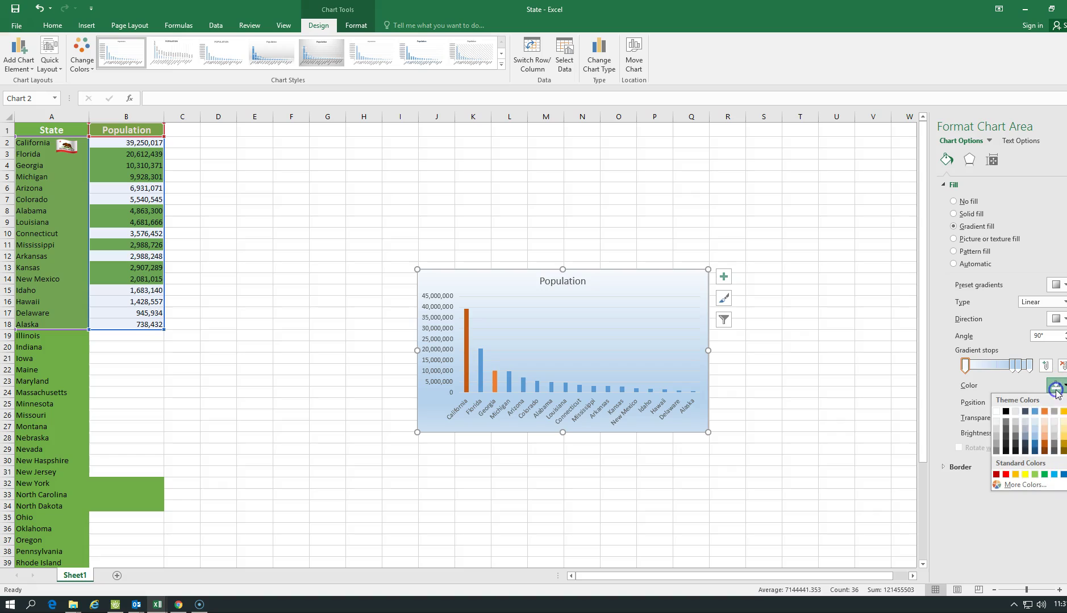
click(1038, 471)
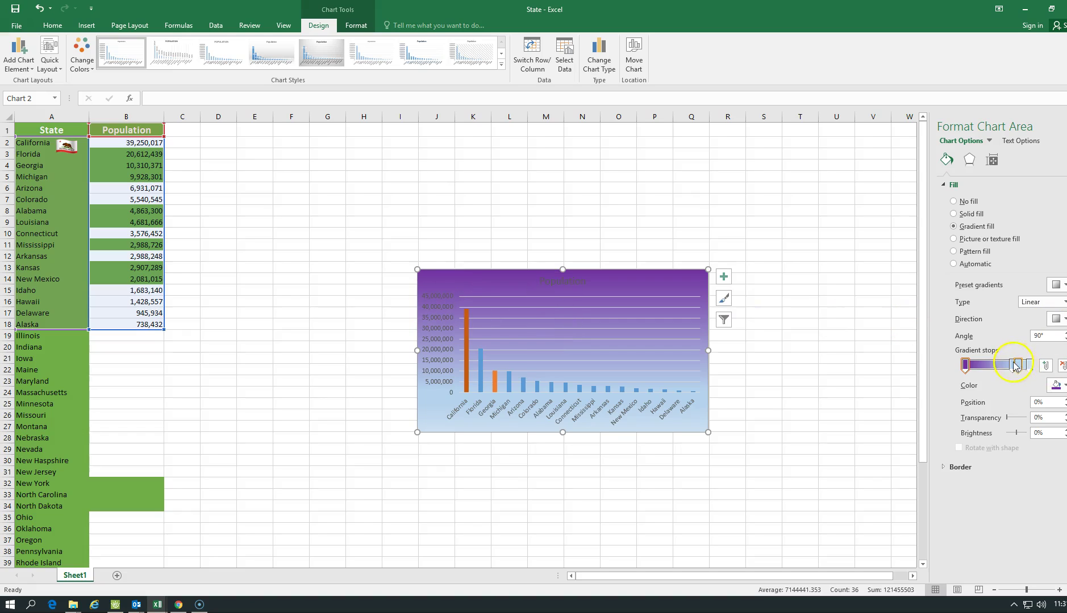
click(1056, 387)
click(1063, 411)
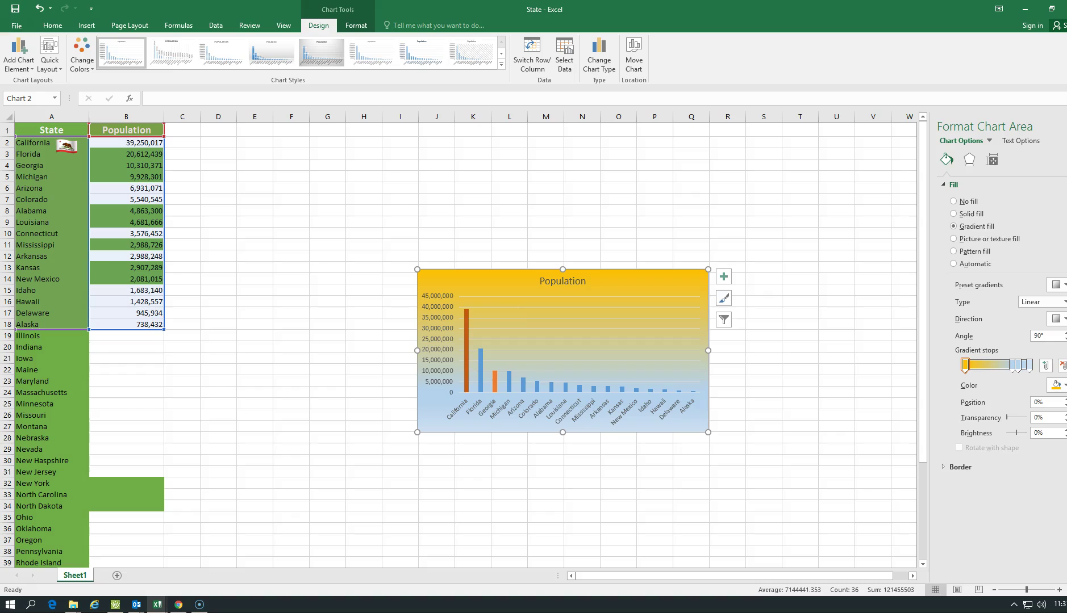
click(494, 386)
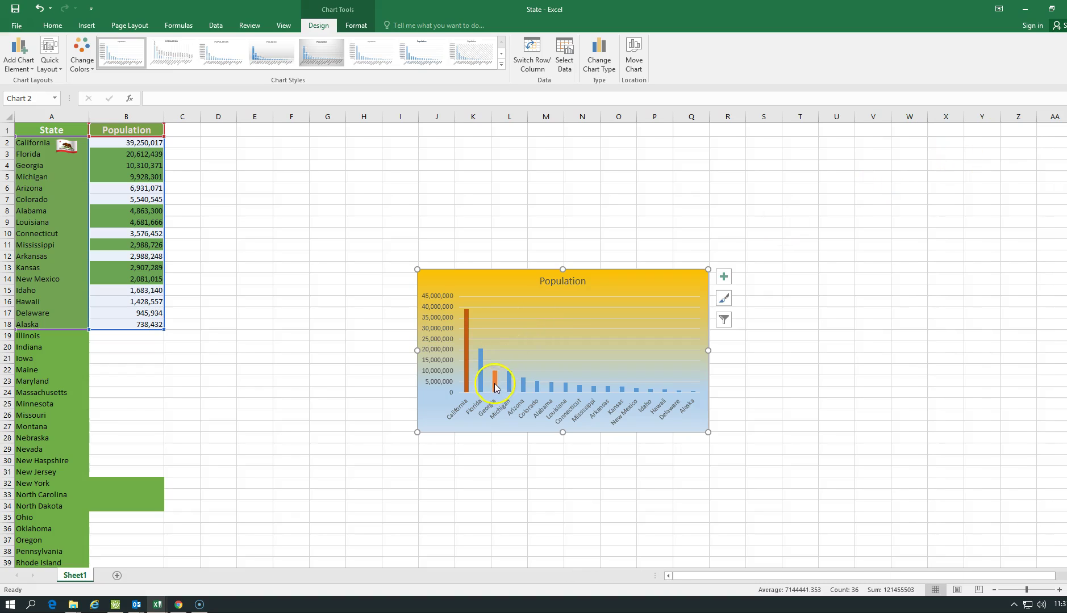
click(85, 26)
click(714, 48)
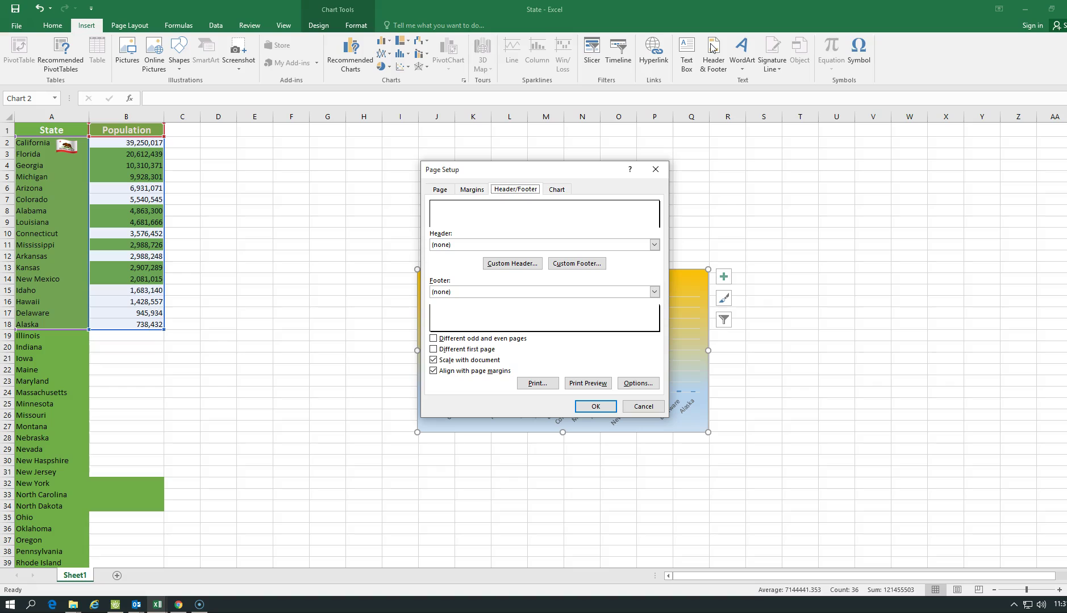
click(587, 409)
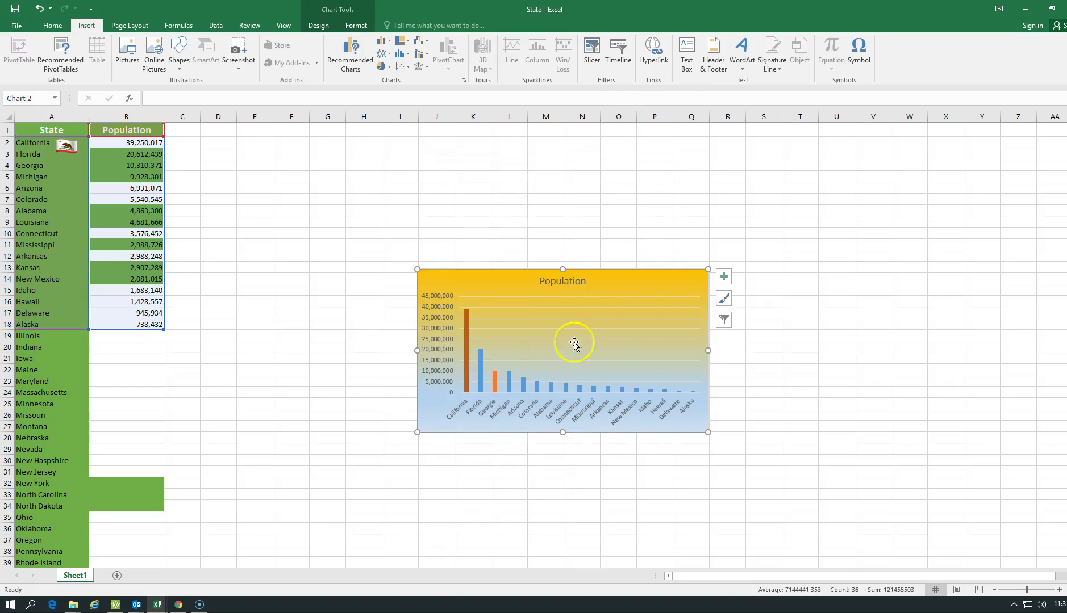
click(564, 200)
click(647, 295)
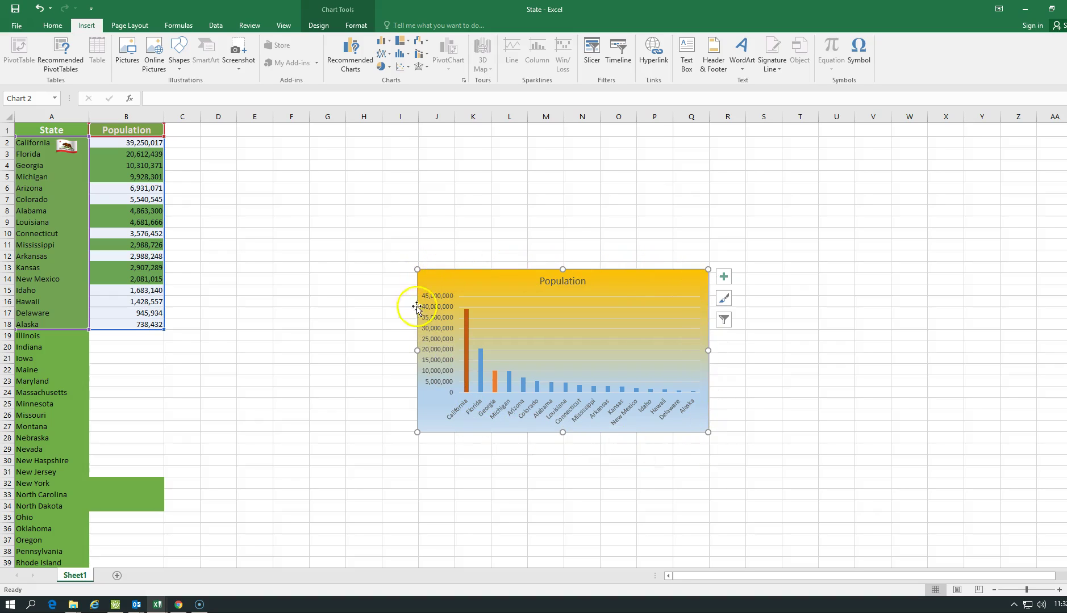
Step: Open the worksheet's header and footer layout and move the chart onto the first page, just below the Alaska row
click(389, 173)
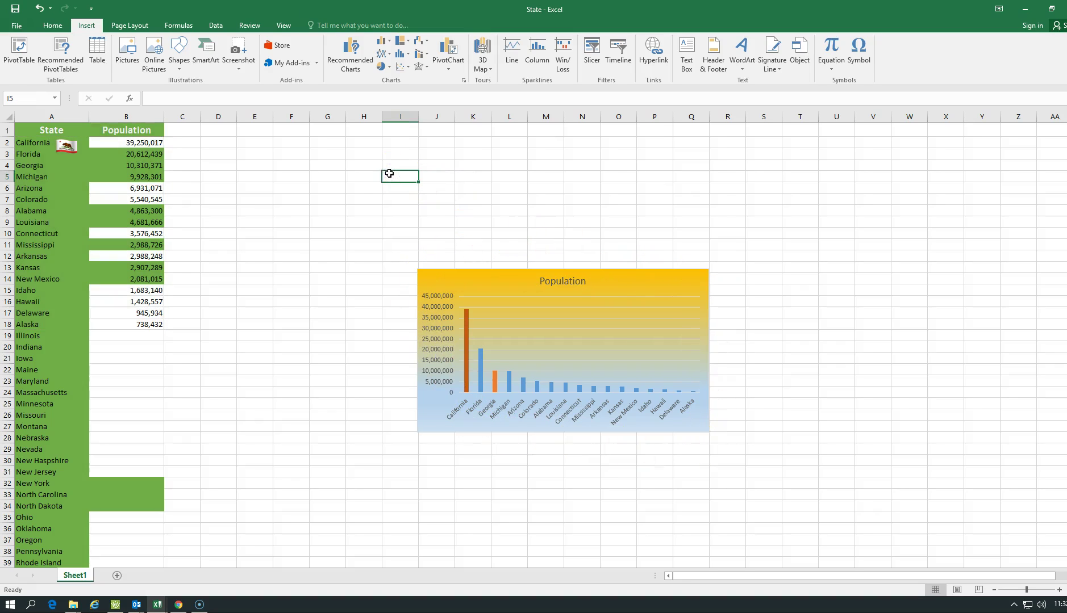
click(718, 70)
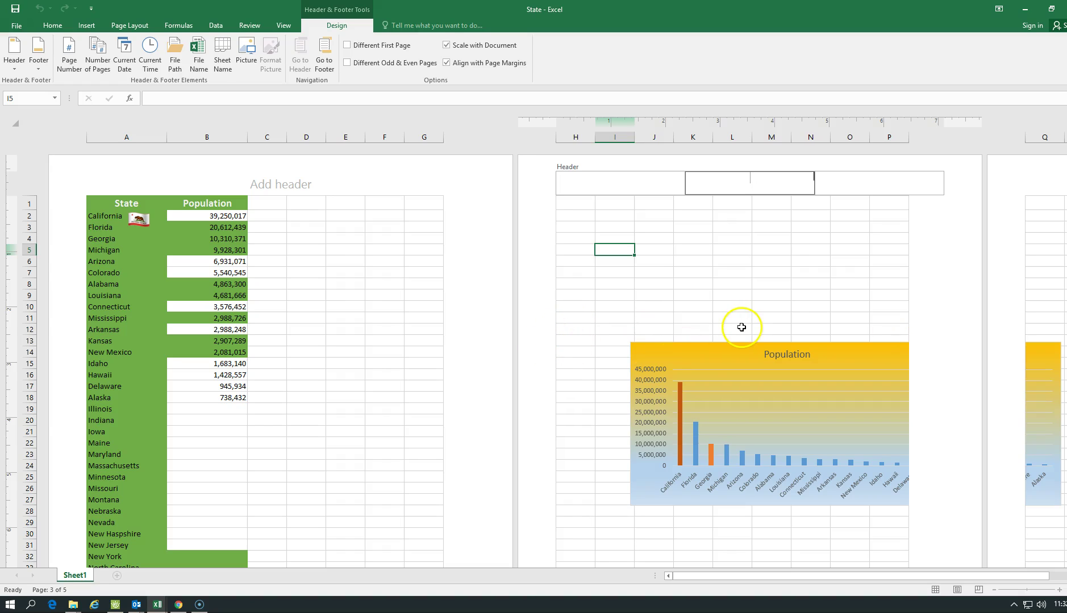
click(785, 348)
click(731, 272)
click(753, 389)
drag(756, 375, 227, 421)
click(385, 295)
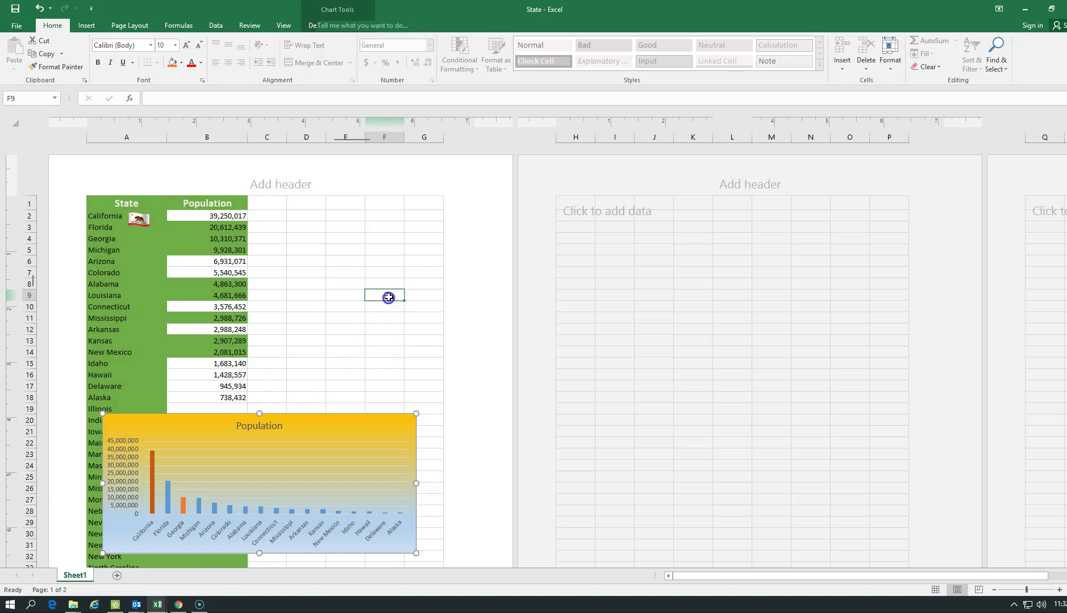
Step: Enter "State Populations" in the centre section of the first page's header
click(277, 190)
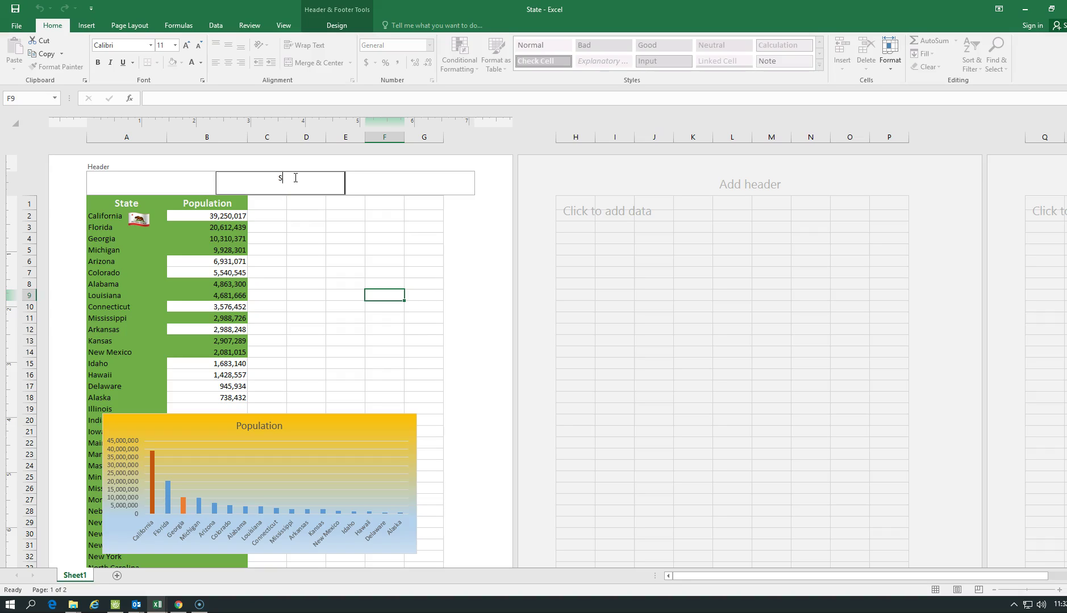
text(State Populations)
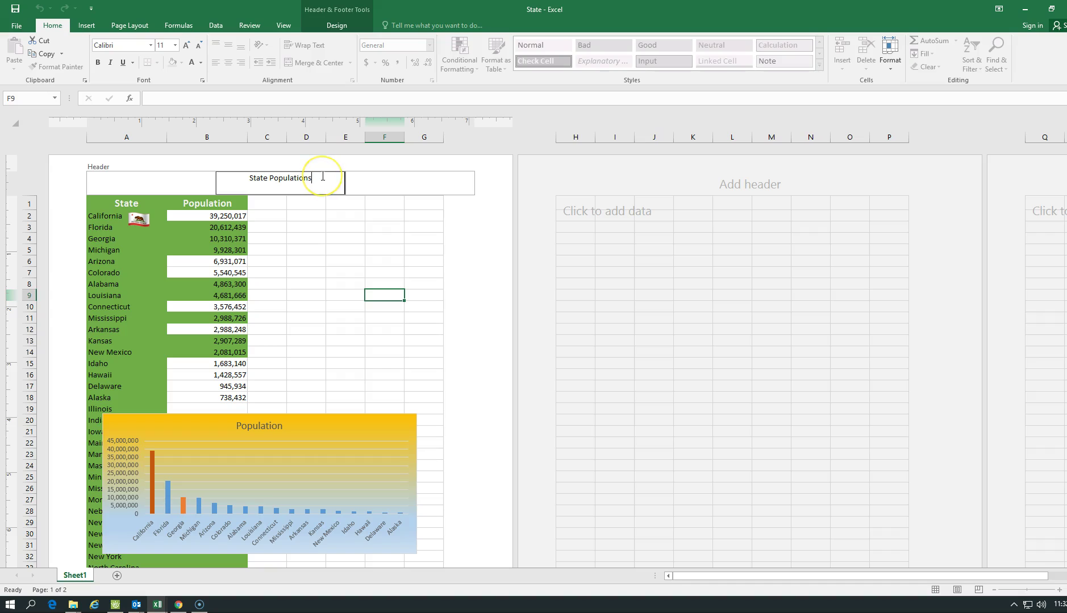
click(330, 218)
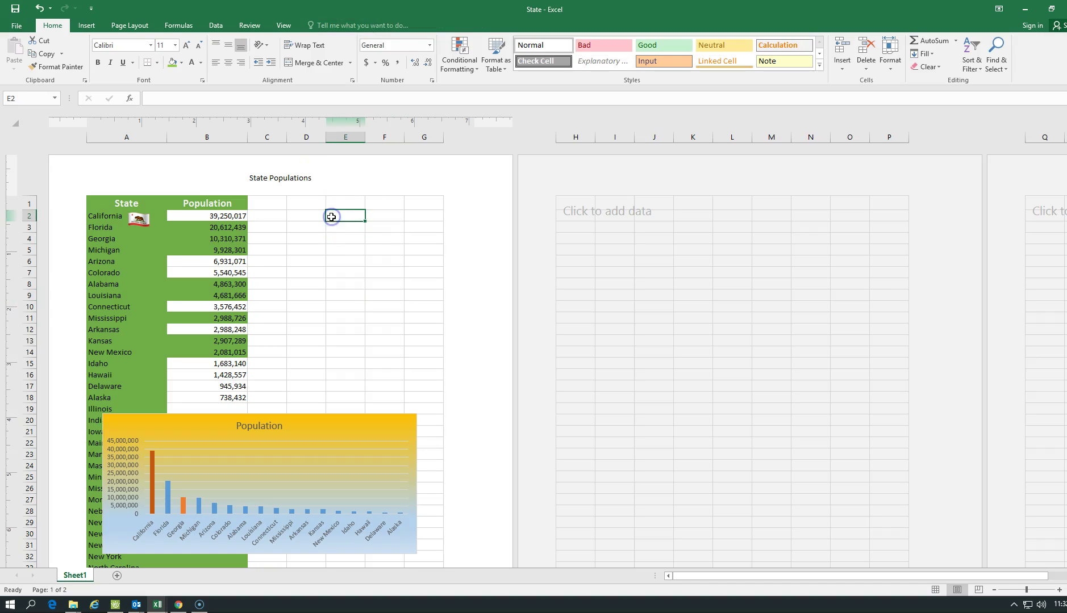
Step: Enter the author's full name in the centre section of the page footer
click(86, 25)
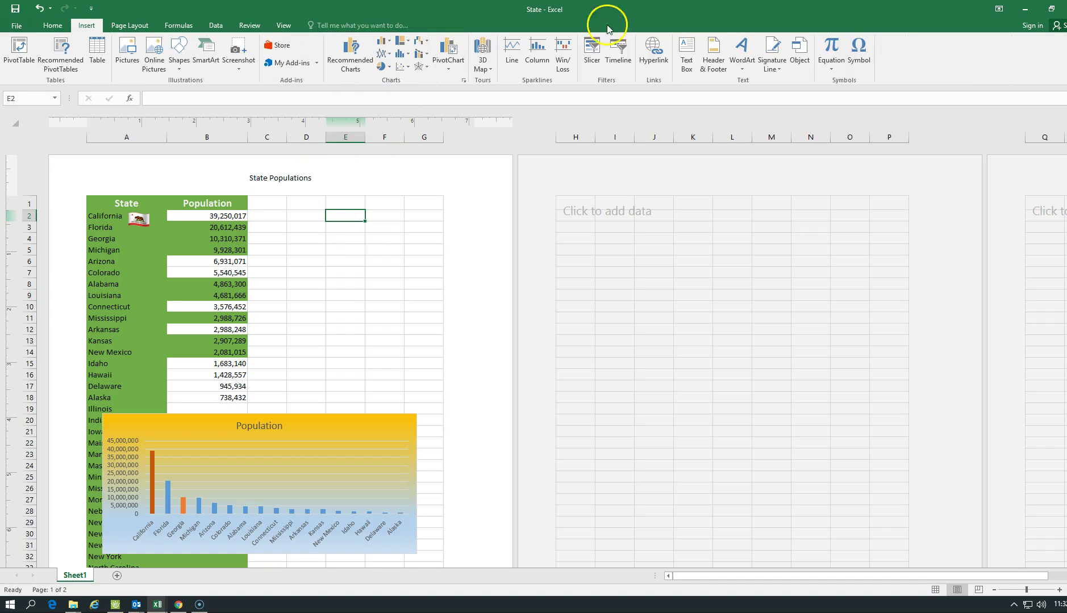
click(715, 60)
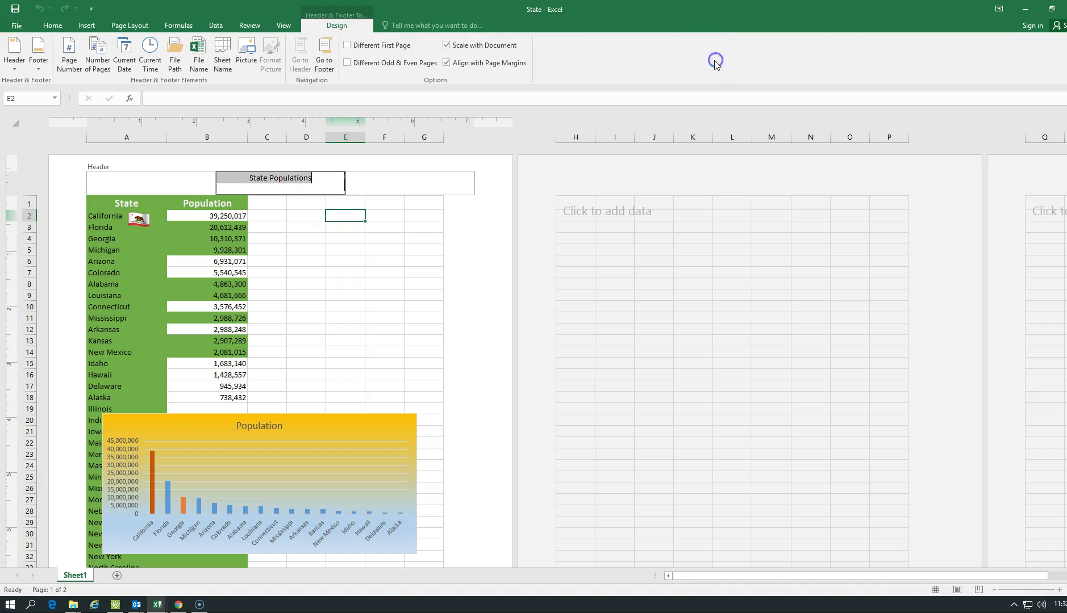
click(38, 60)
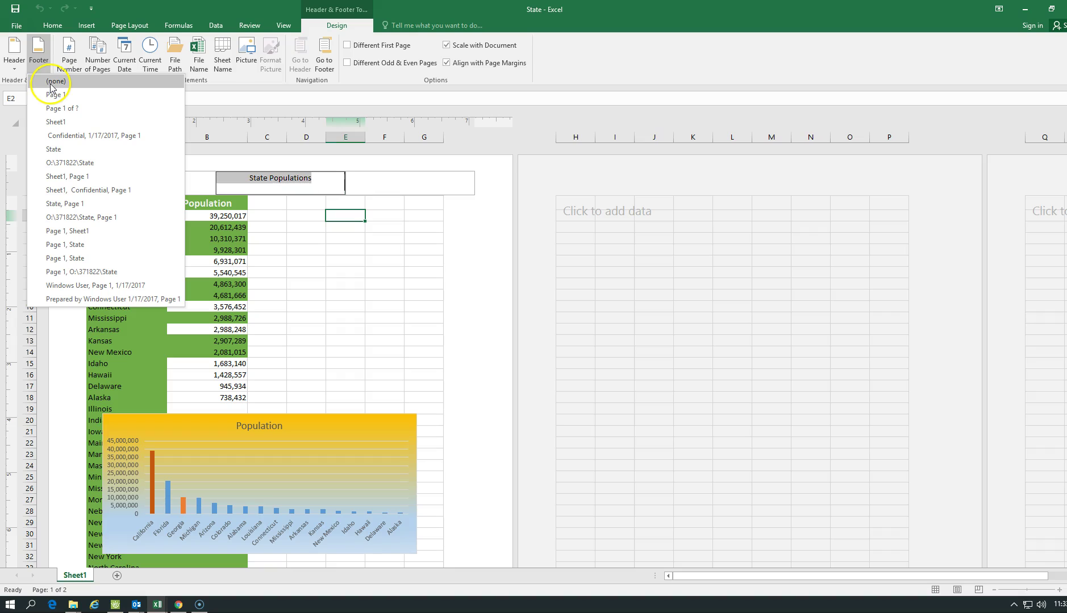
click(51, 84)
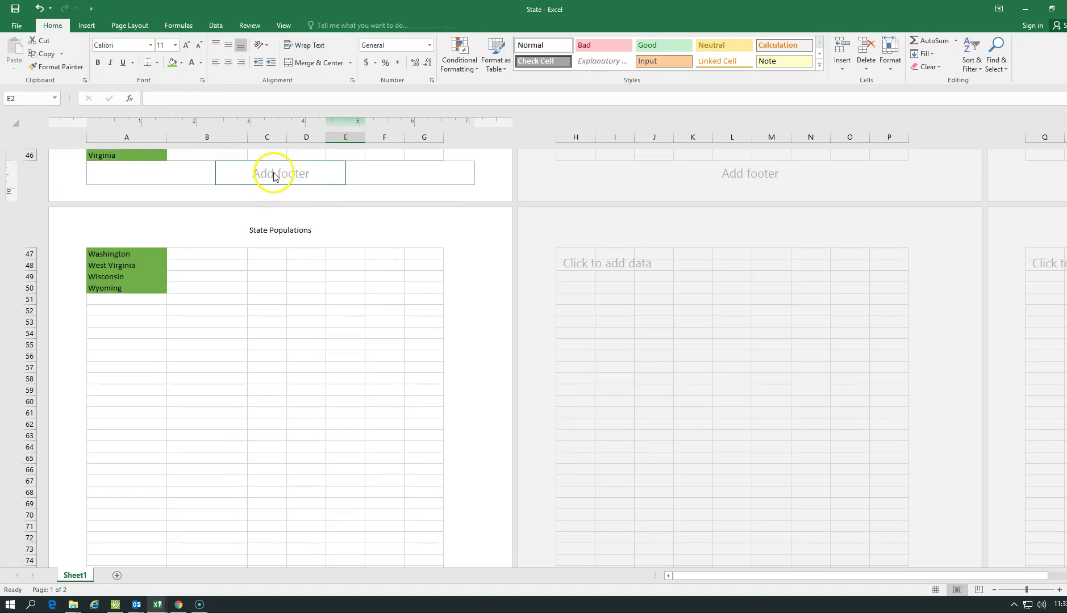
click(293, 178)
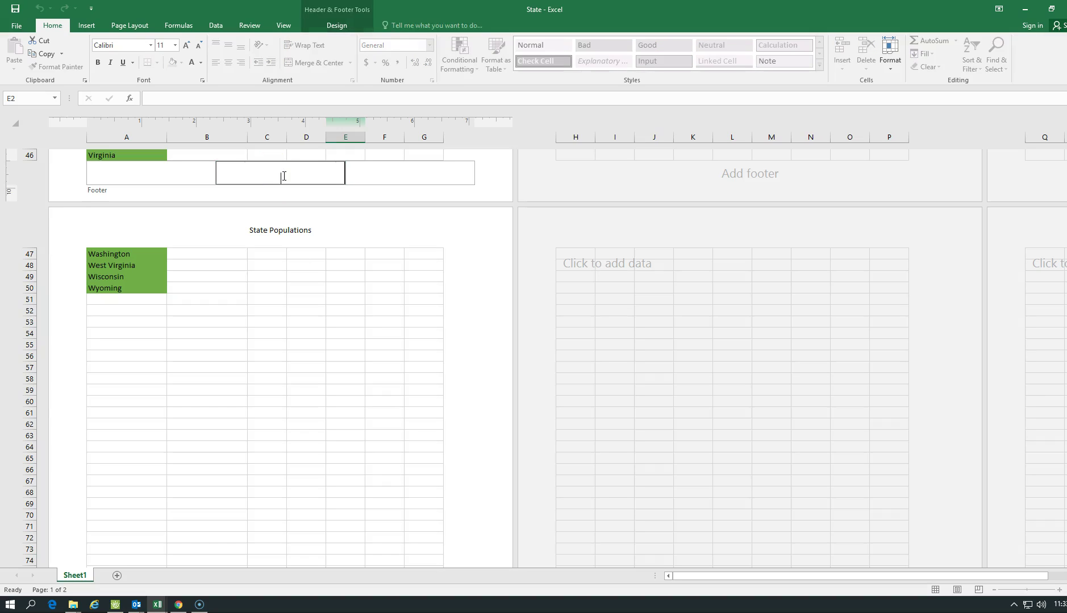
text(Amber Hinkel)
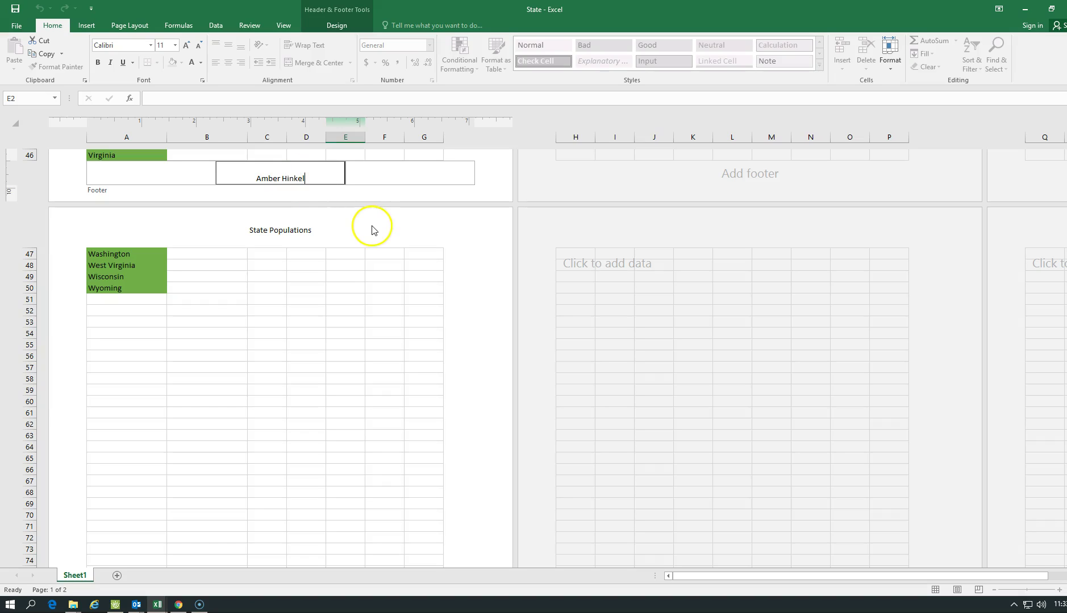
click(439, 227)
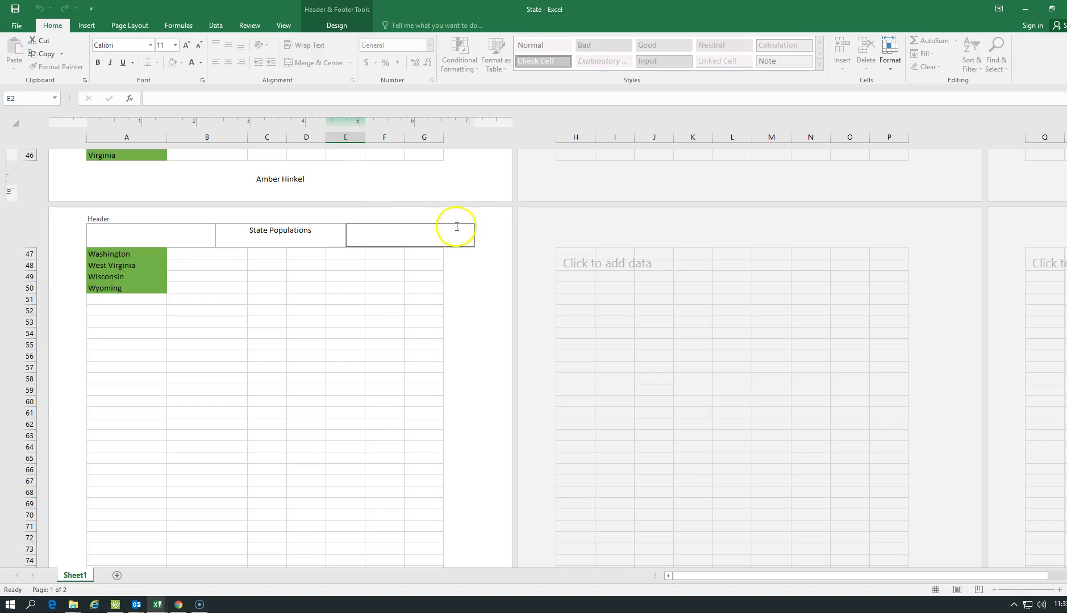
click(407, 165)
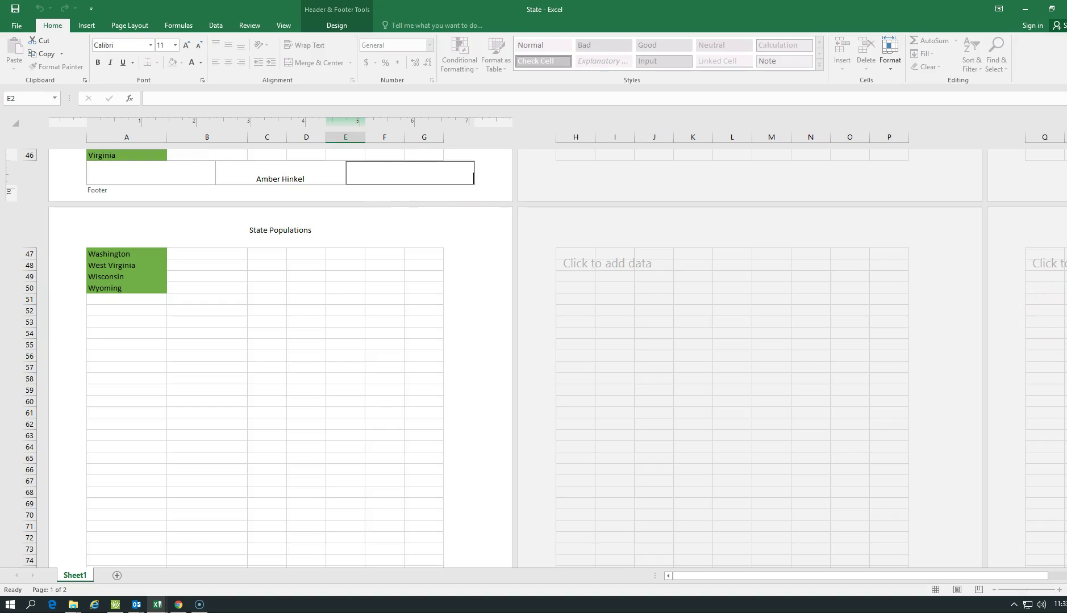
drag(1066, 410, 1066, 162)
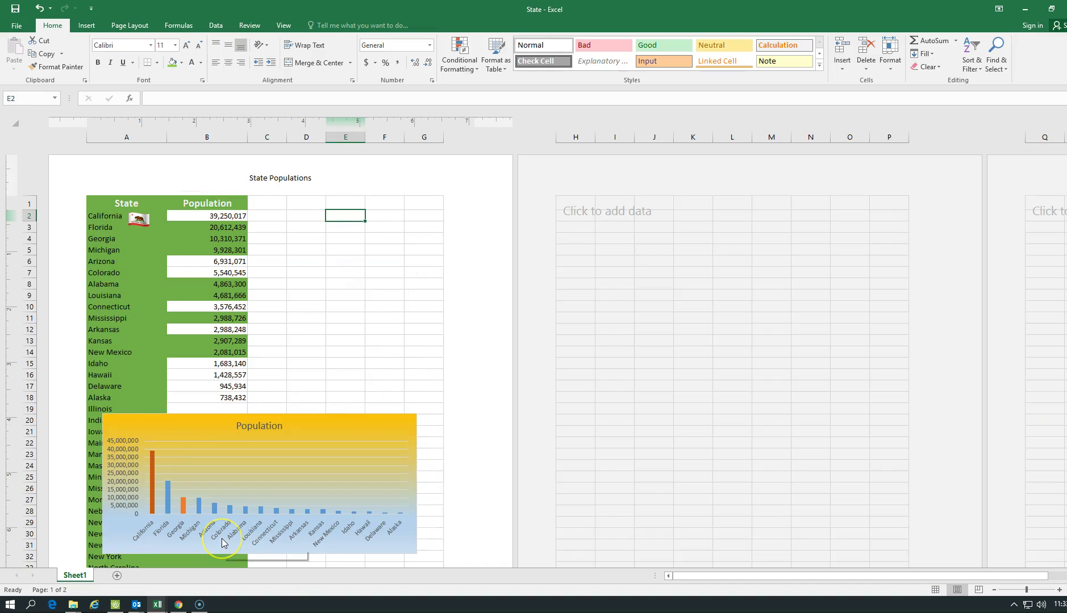